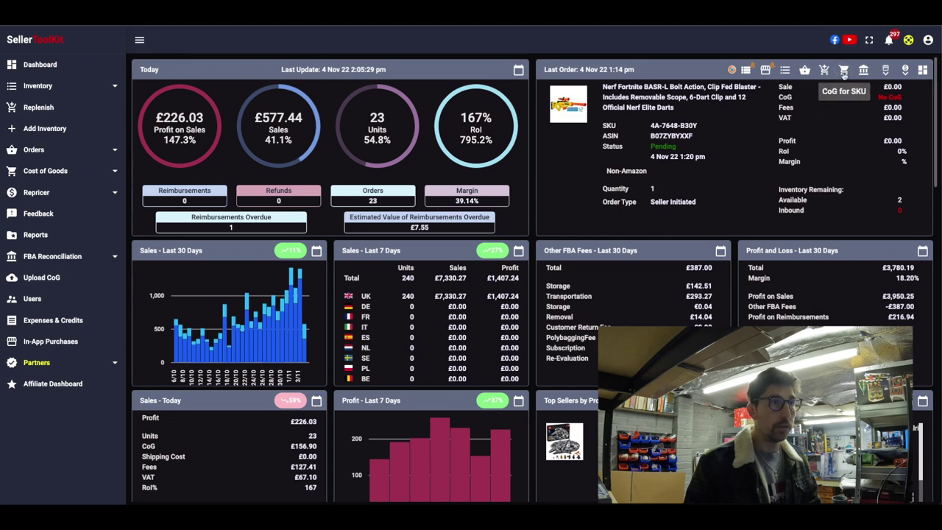
# Step: Show the cost-of-goods entries for SKU 4A-7648-B30Y and review the Nerf blaster in SellerAmp
pyautogui.click(844, 70)
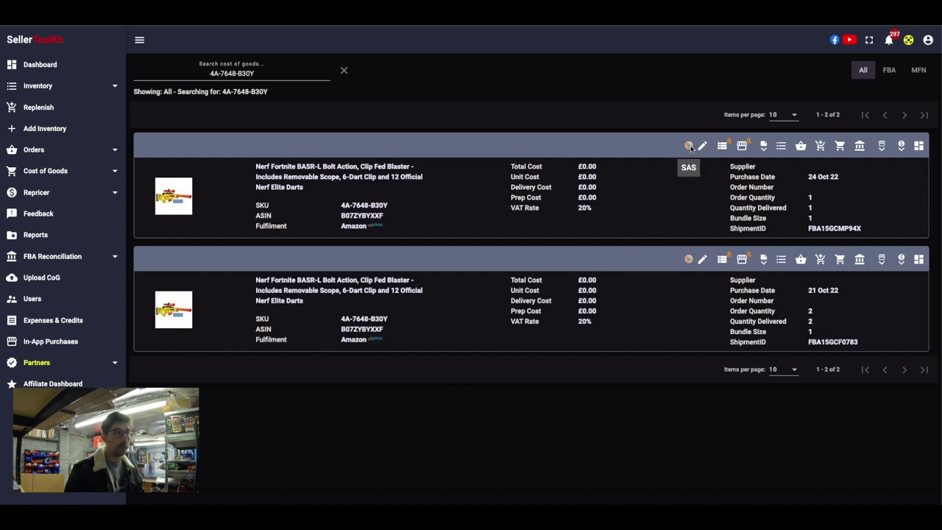
pyautogui.click(689, 146)
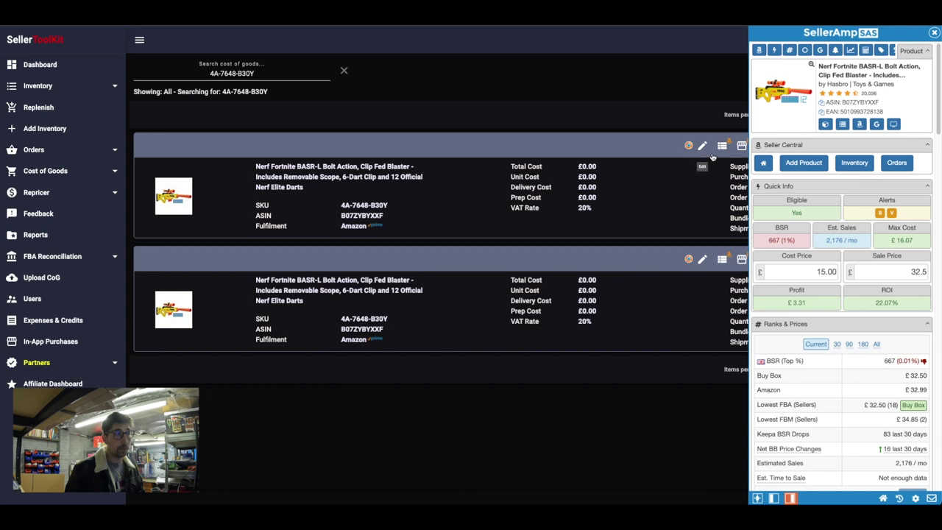
pyautogui.click(934, 32)
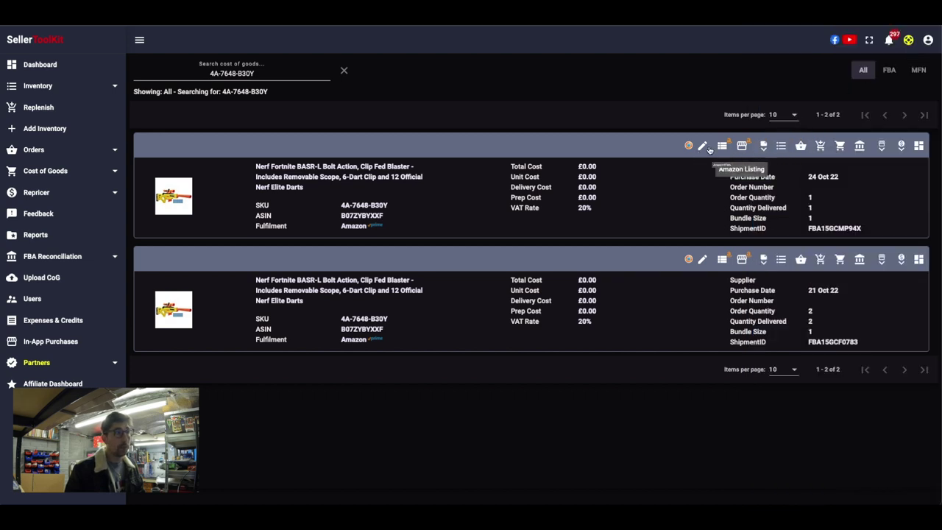
# Step: Set both Nerf blaster cost-of-goods entries to a £15.00 unit cost and return to the dashboard
pyautogui.click(702, 145)
pyautogui.click(410, 286)
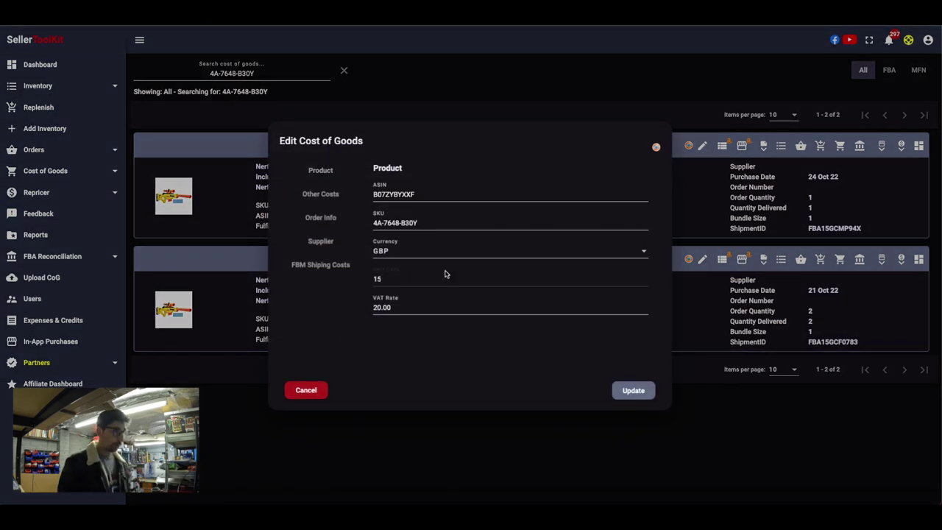
pyautogui.click(649, 389)
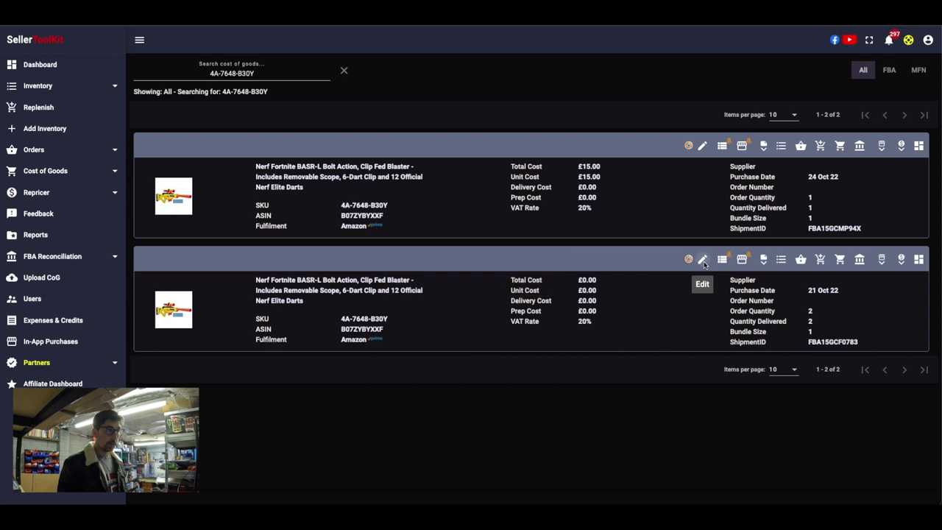
pyautogui.click(702, 259)
pyautogui.click(450, 282)
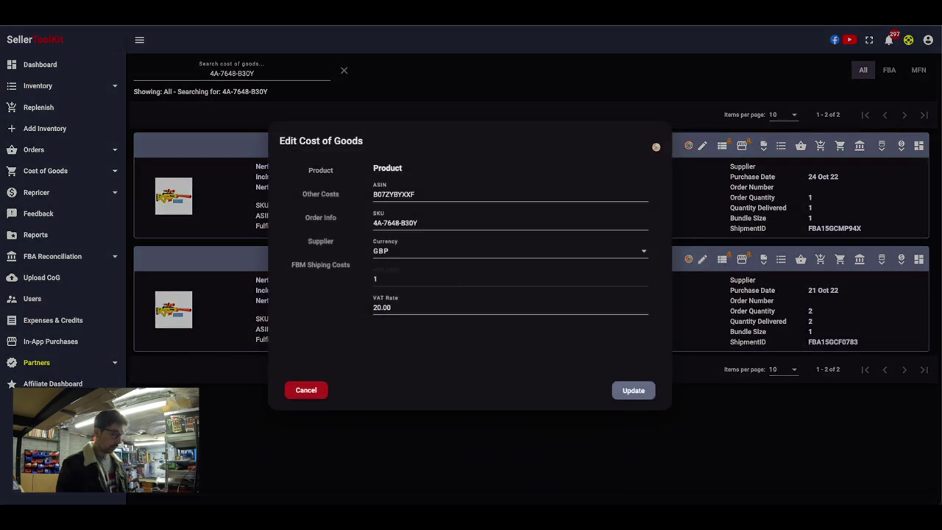
pyautogui.write('15')
pyautogui.click(633, 390)
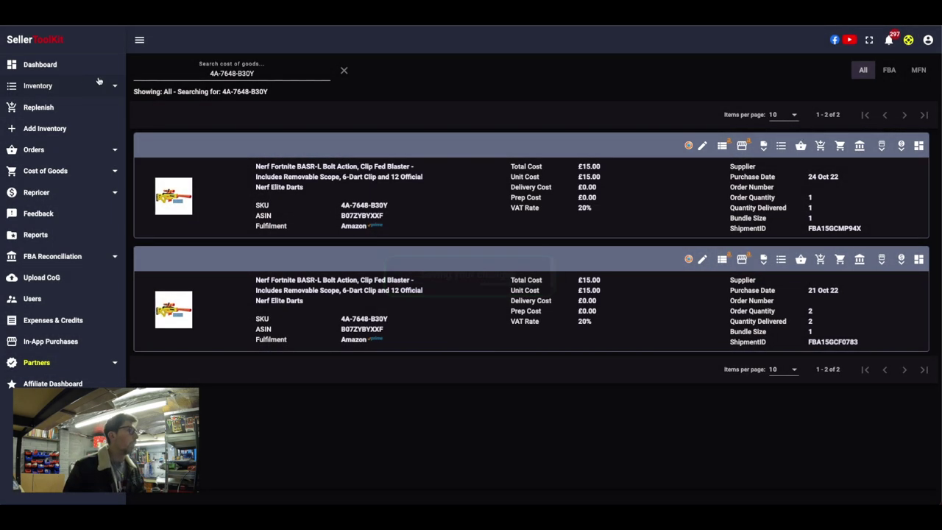
pyautogui.click(39, 64)
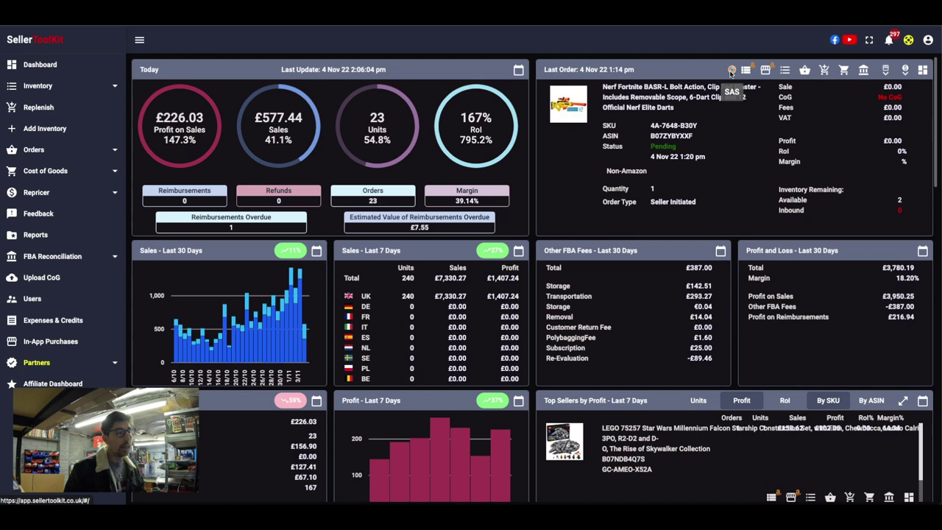
# Step: In the all-orders list, set the first order's sale value to 31.12
pyautogui.click(36, 149)
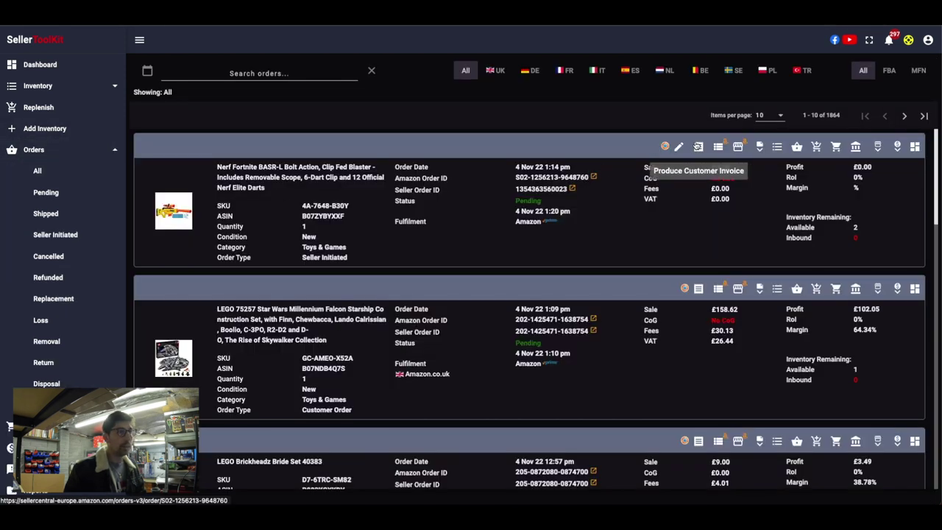
pyautogui.click(680, 146)
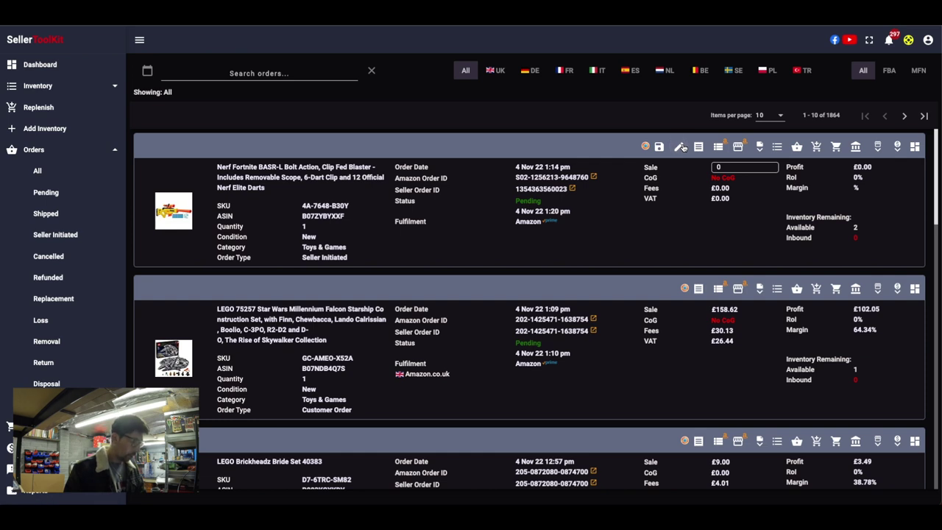
pyautogui.doubleClick(721, 167)
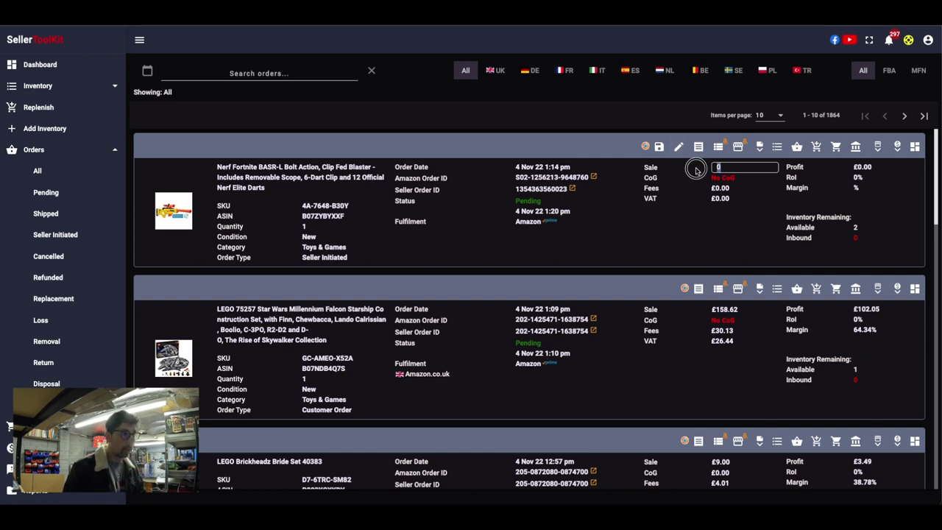
pyautogui.write('31')
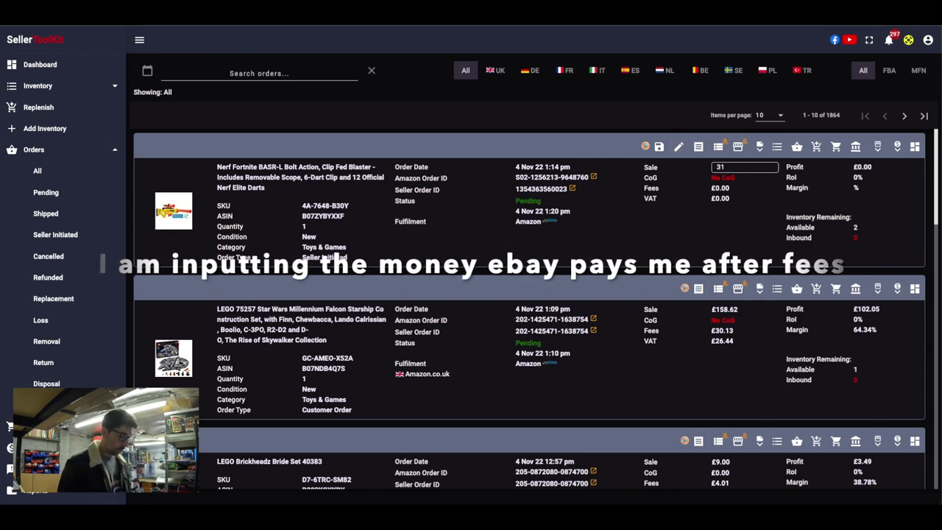
pyautogui.write('.12')
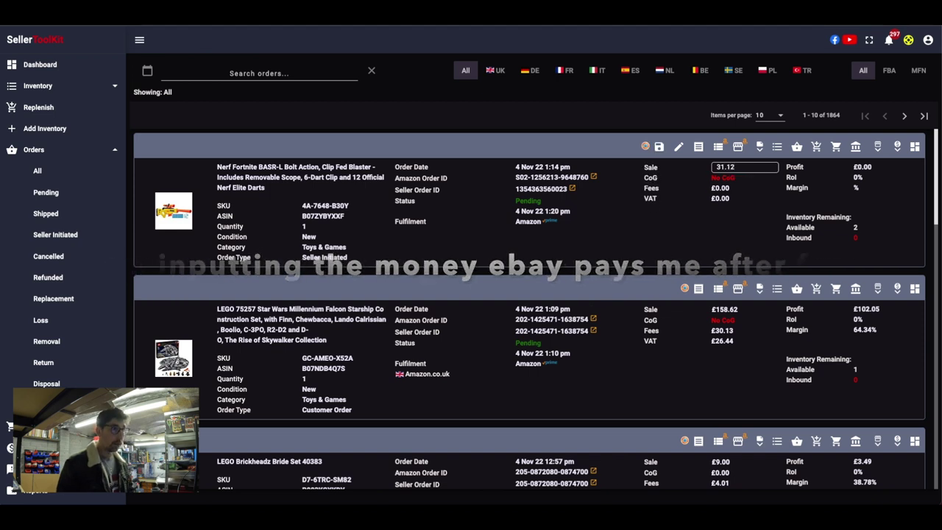
pyautogui.click(665, 146)
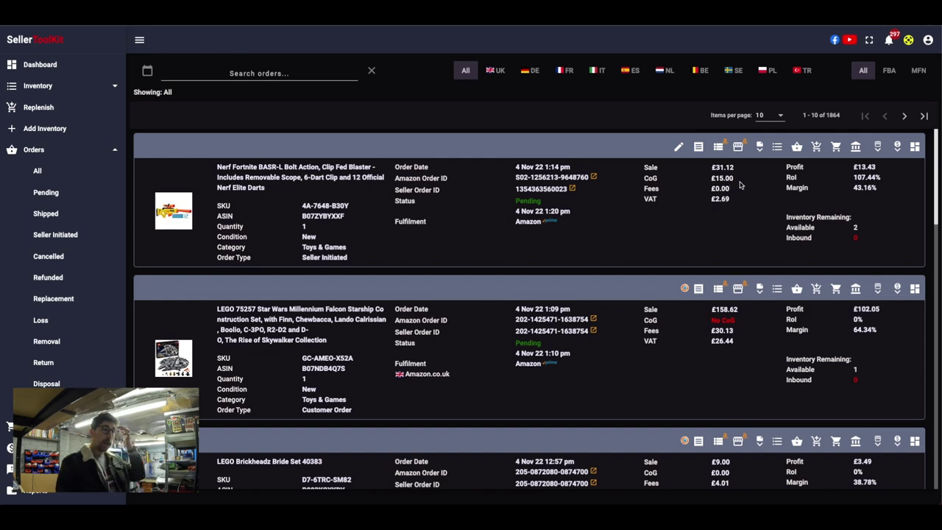
pyautogui.click(678, 147)
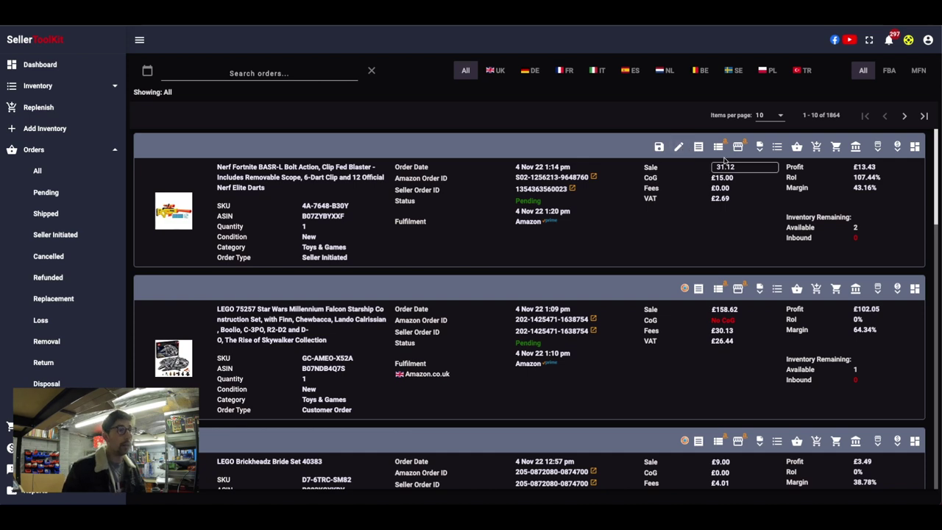
pyautogui.click(660, 147)
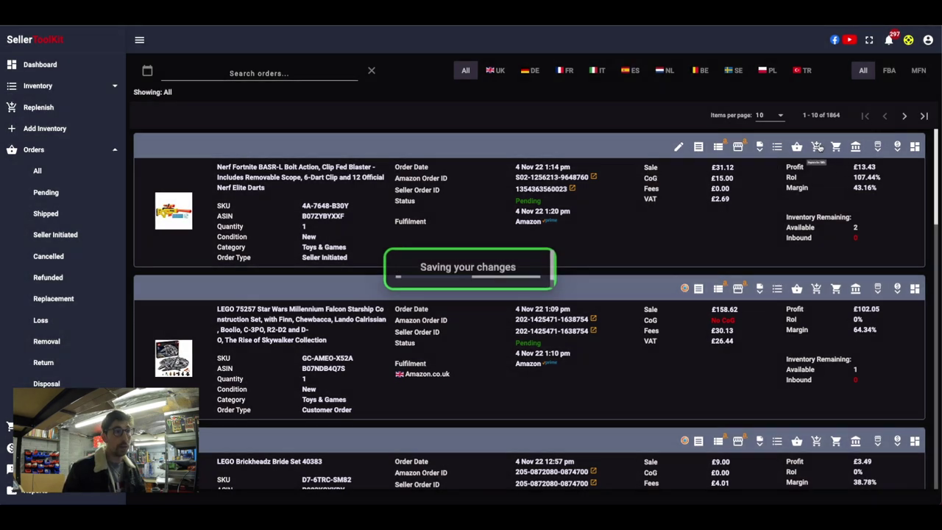
# Step: Check the order SKU's £15.00 cost-of-goods entry without changes and return to the orders list
pyautogui.click(836, 147)
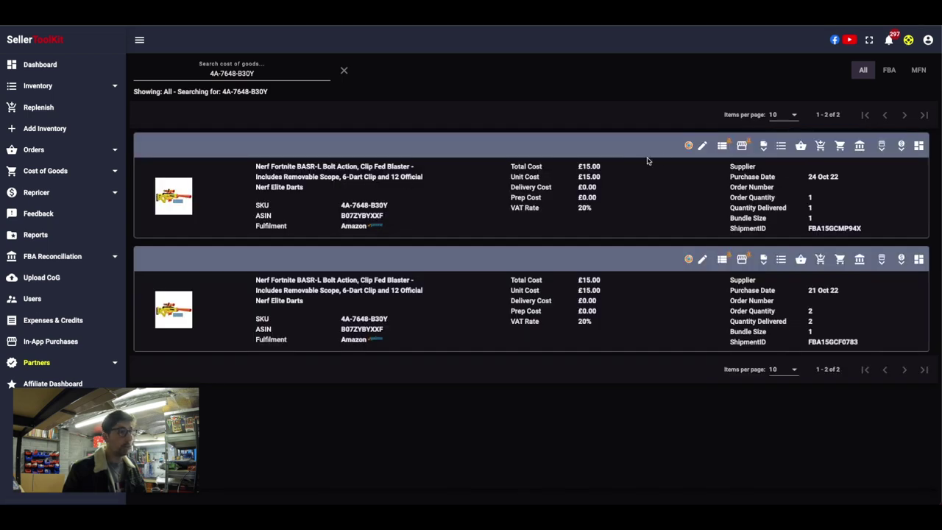
pyautogui.click(702, 146)
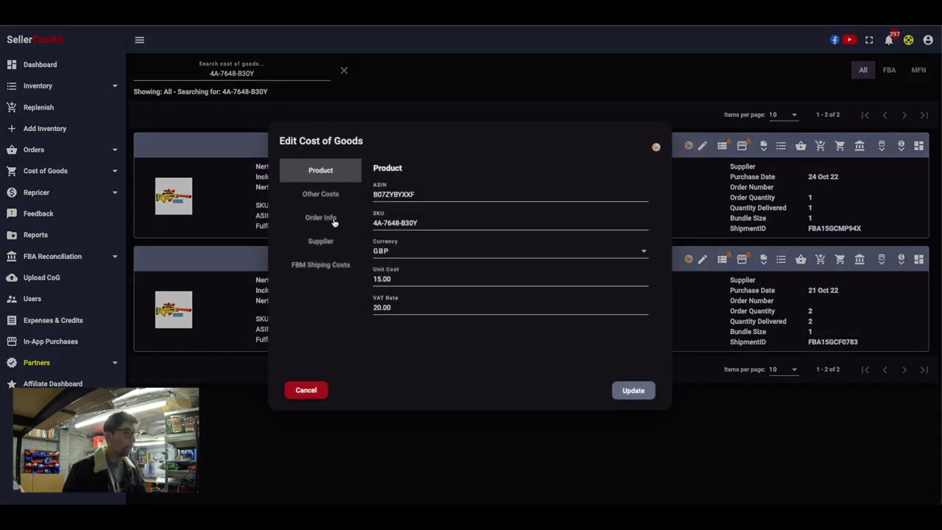
pyautogui.click(305, 390)
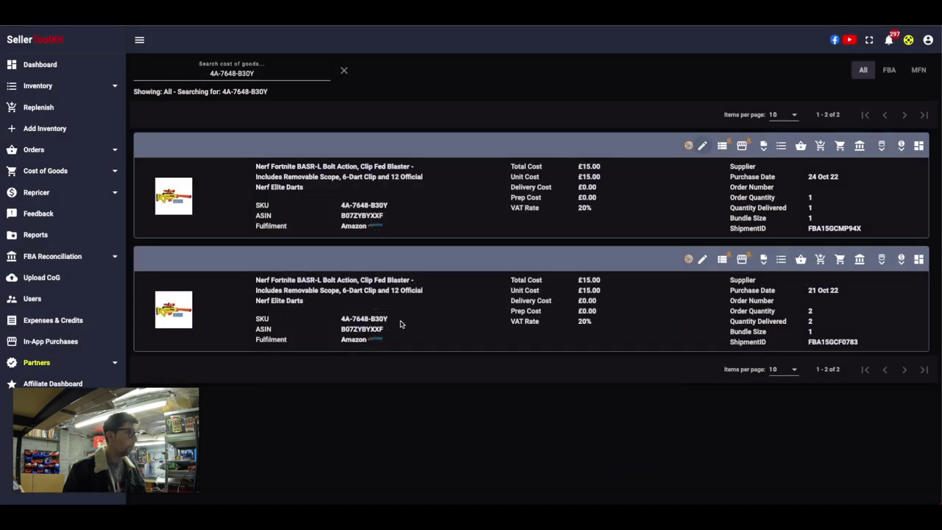
pyautogui.click(53, 149)
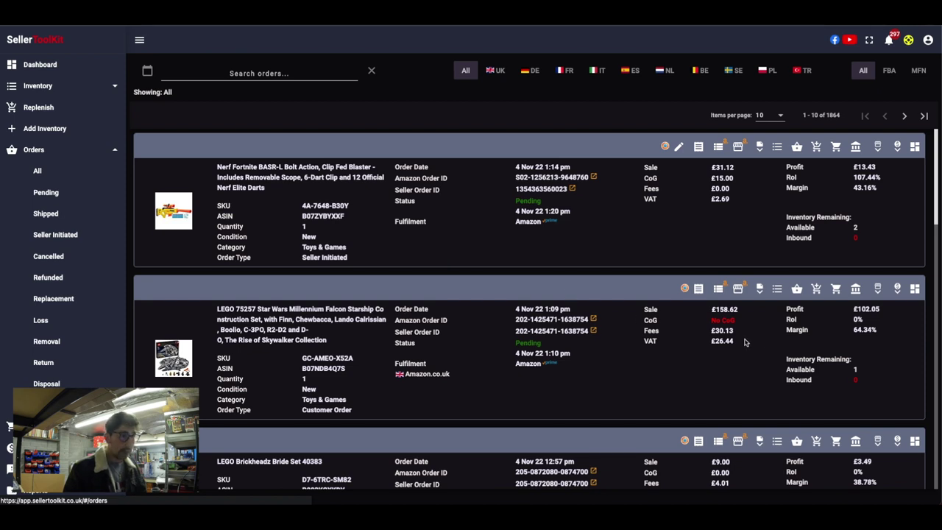
# Step: Review the LEGO Millennium Falcon order in SellerAmp and show its SKU's cost-of-goods entries
pyautogui.click(686, 288)
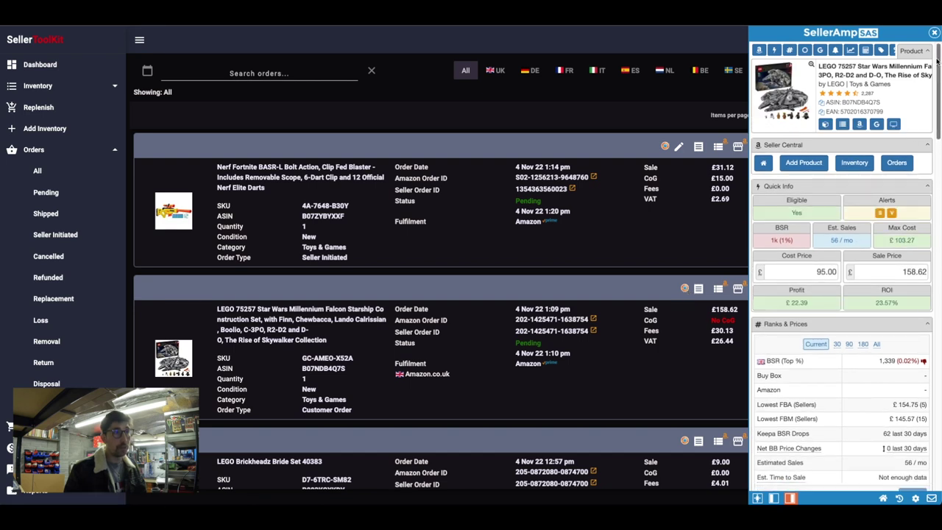
pyautogui.click(934, 32)
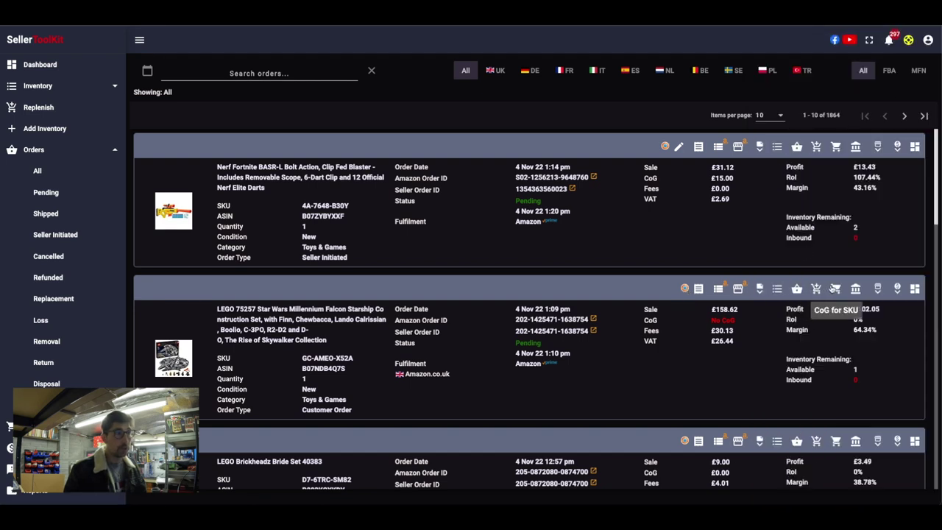
pyautogui.click(836, 288)
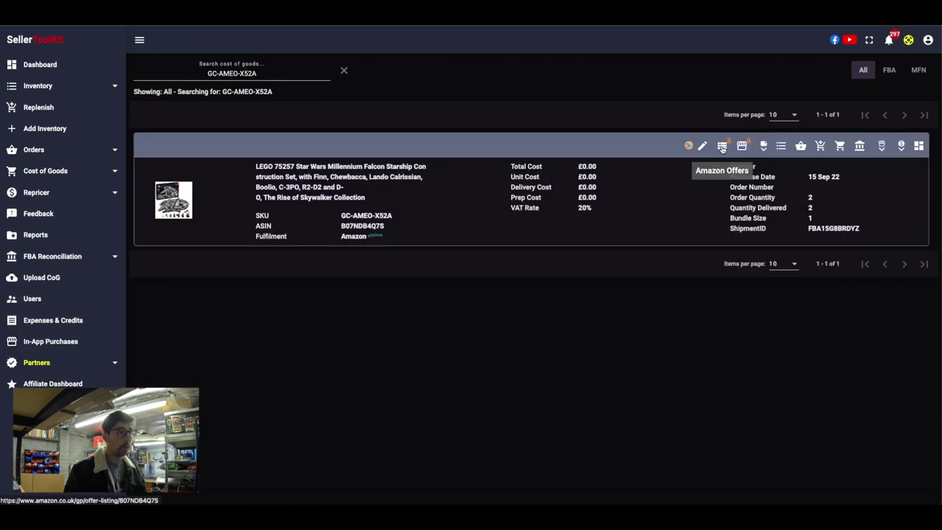
# Step: Set the LEGO entry's unit cost to £95.00 and go back to the full orders list
pyautogui.click(702, 145)
pyautogui.click(407, 279)
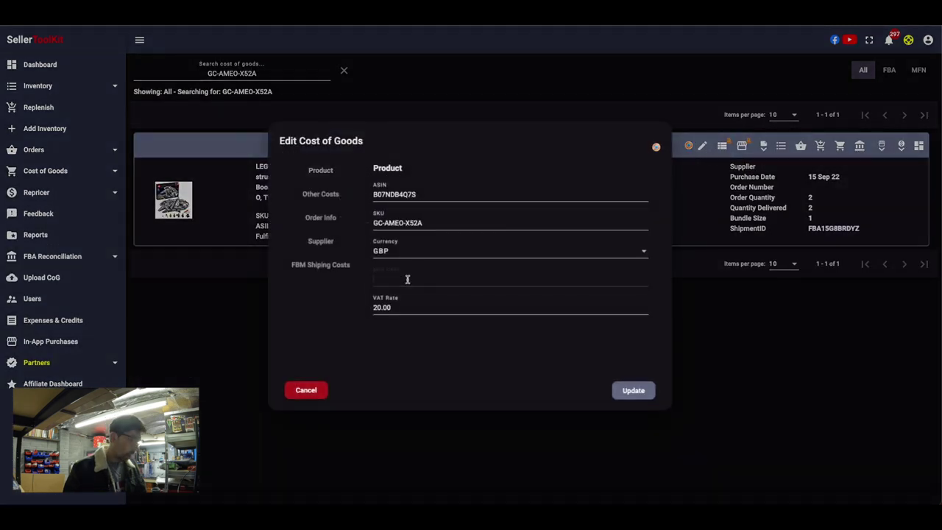
pyautogui.write('95')
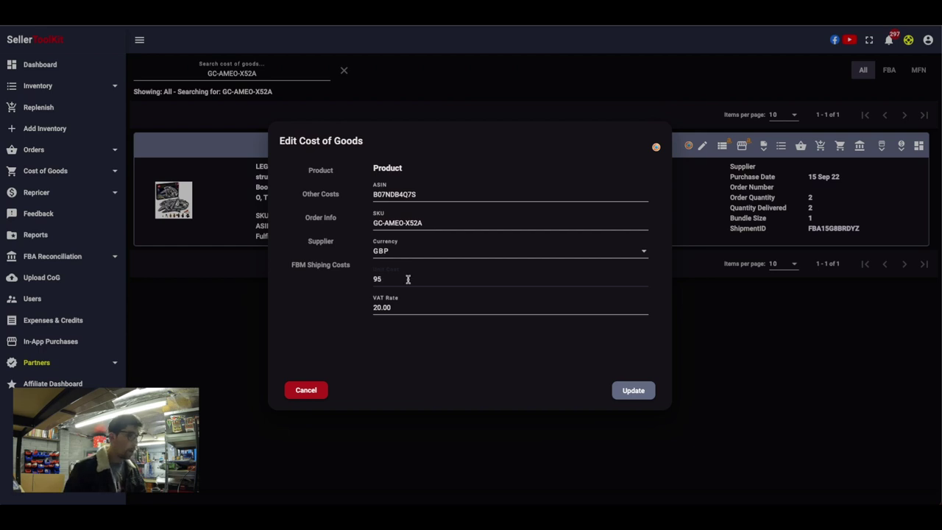
pyautogui.click(633, 390)
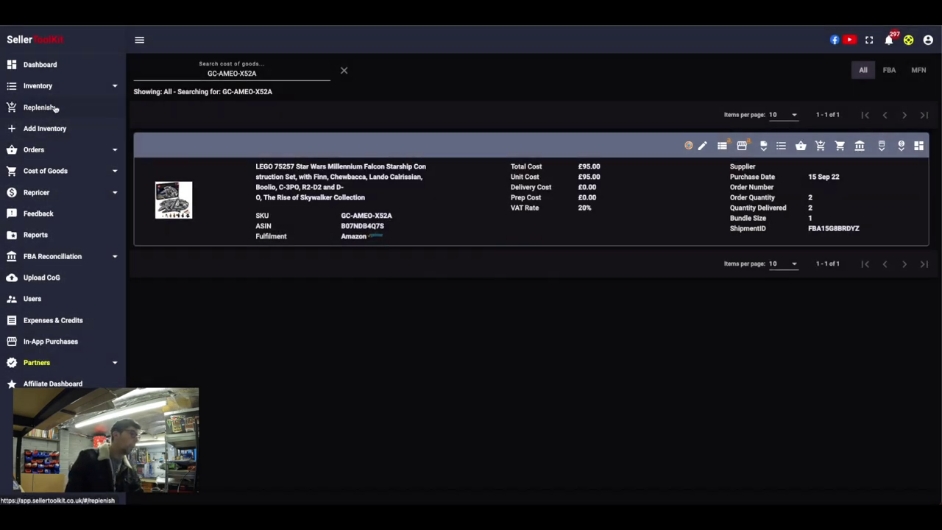
pyautogui.click(57, 151)
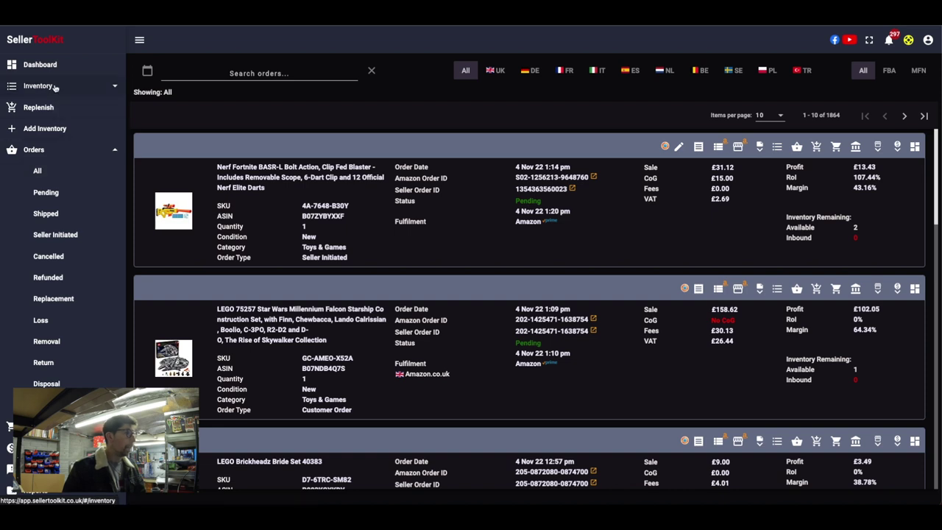
# Step: Return to the dashboard, highlight the last order's £31.12 sale, and scroll to Inventory By Category
pyautogui.click(39, 65)
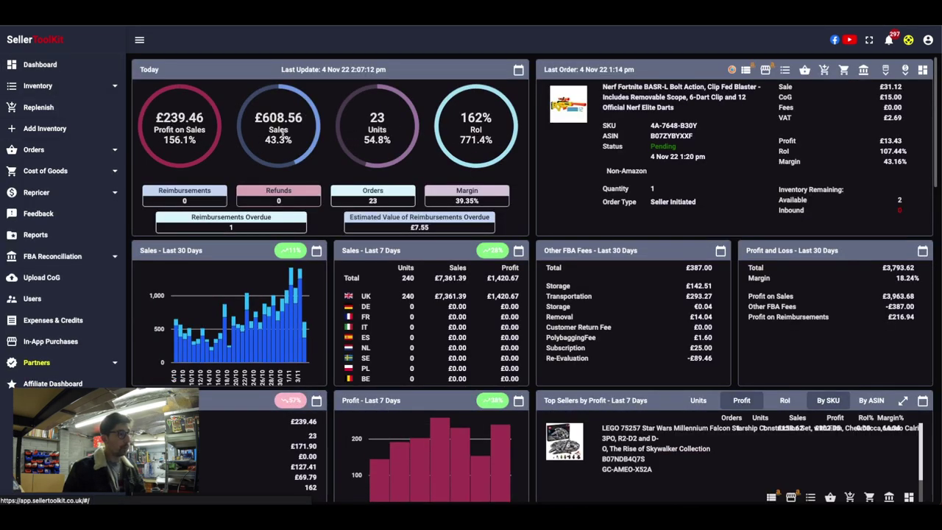
pyautogui.scroll(-3, 627, 288)
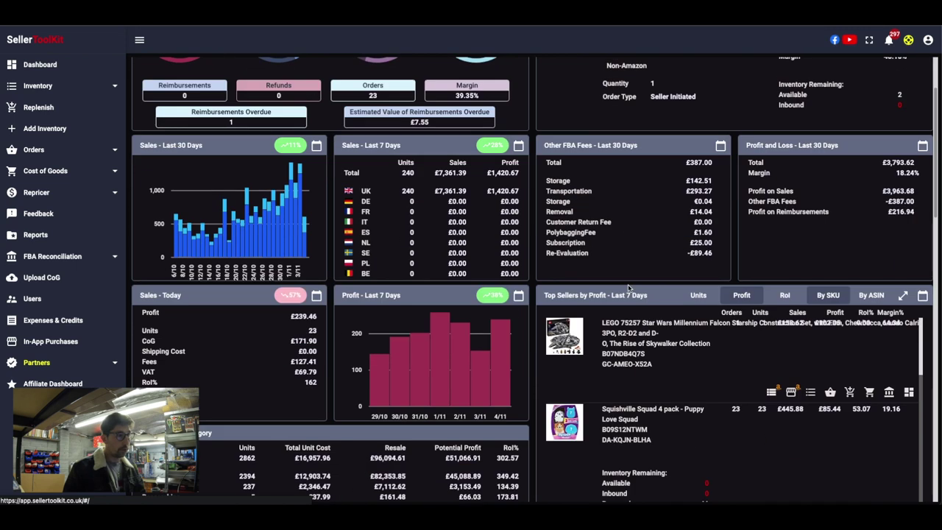
pyautogui.scroll(3, 627, 288)
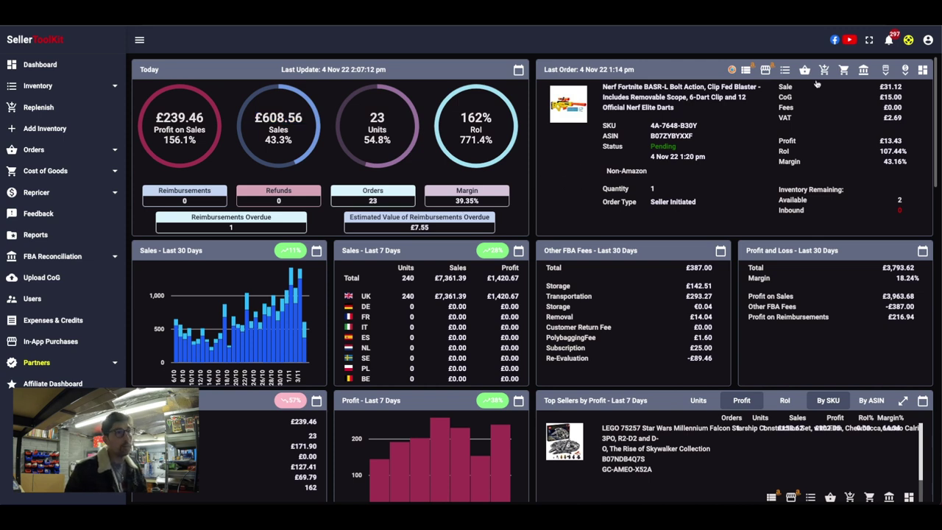
pyautogui.moveTo(879, 86); pyautogui.dragTo(939, 92)
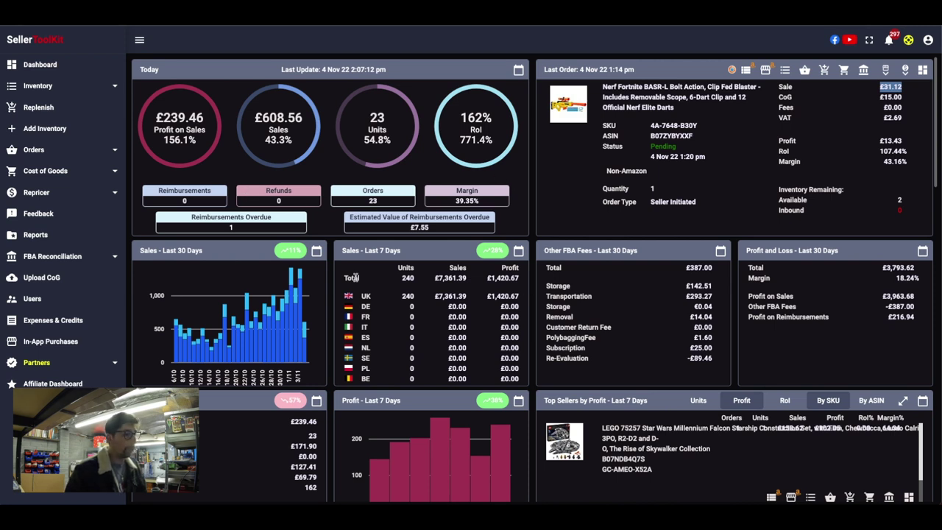
pyautogui.scroll(-3, 423, 354)
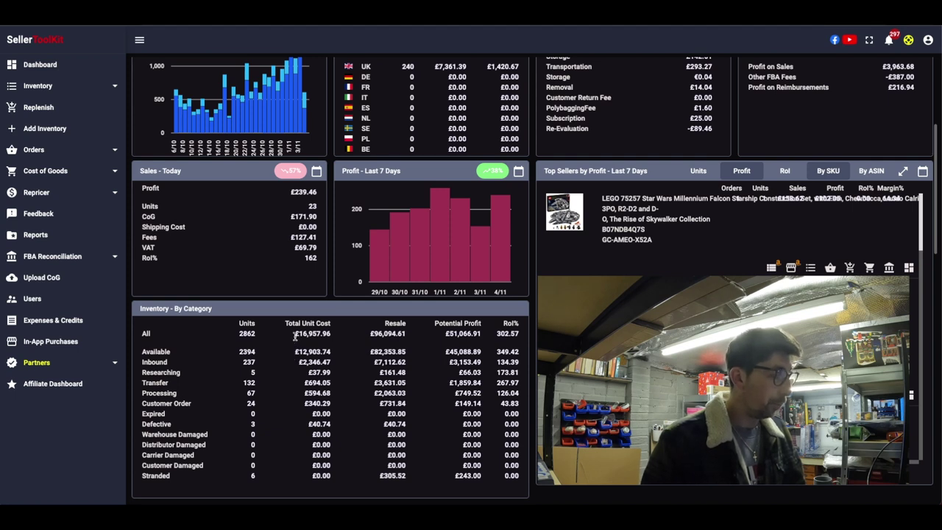
pyautogui.moveTo(294, 335); pyautogui.dragTo(333, 336)
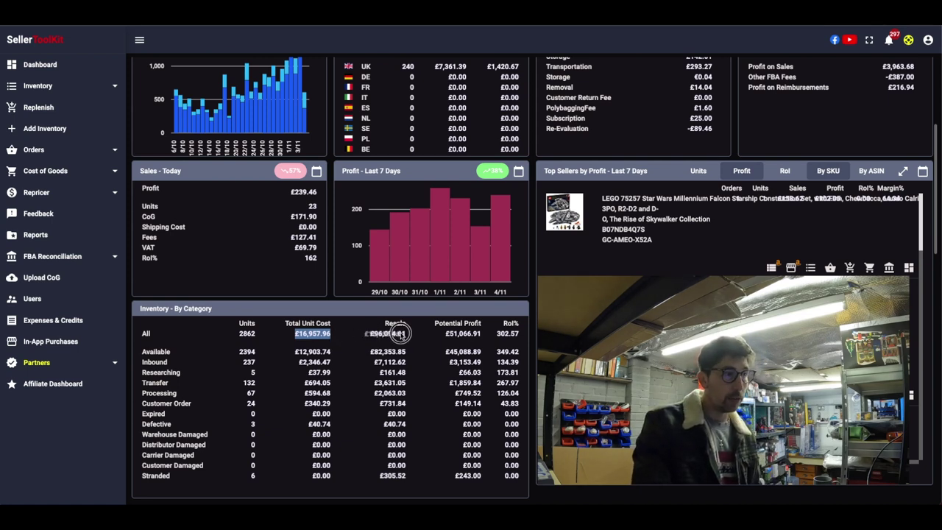
pyautogui.moveTo(417, 334); pyautogui.dragTo(360, 336)
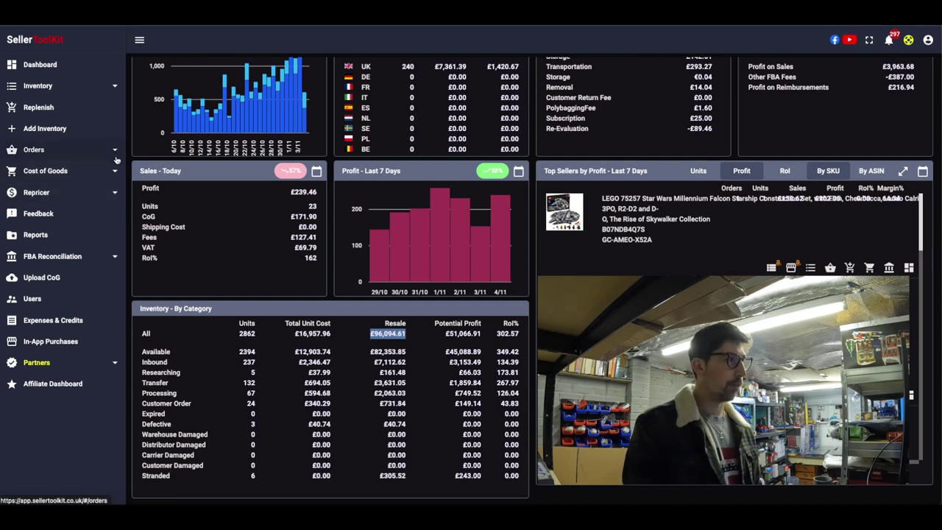
# Step: Browse the FBA Reconciliation inventory list and then the all-orders list
pyautogui.click(114, 258)
pyautogui.click(113, 275)
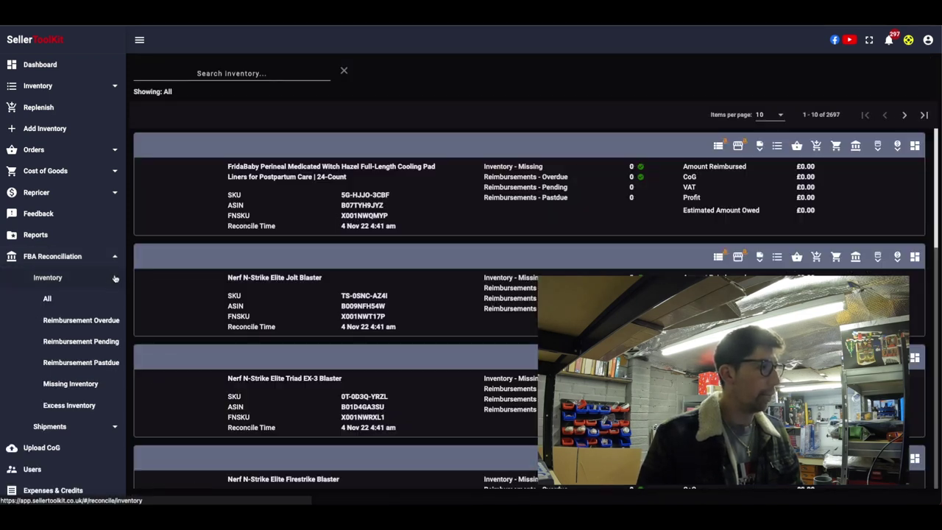
pyautogui.click(43, 150)
pyautogui.click(44, 169)
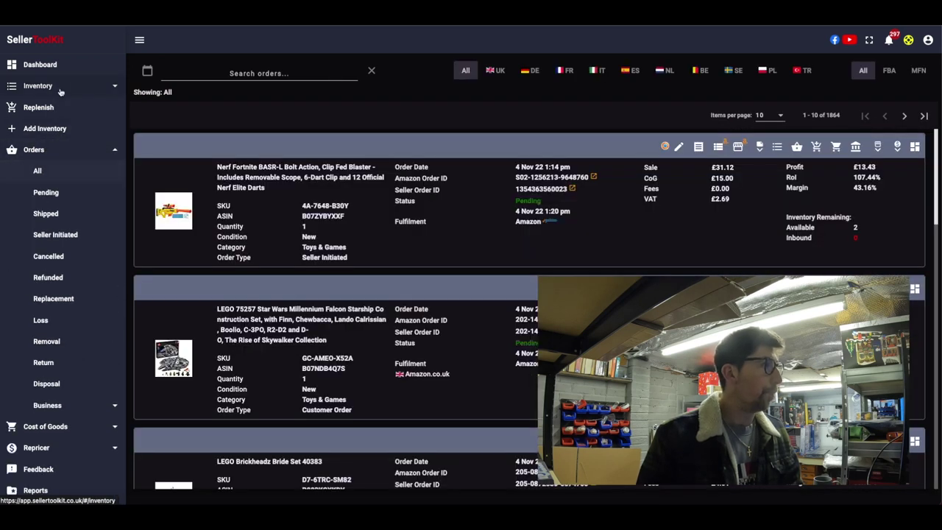
# Step: Reload the dashboard and scroll through its refreshed figures, now showing £160.29 profit
pyautogui.click(59, 67)
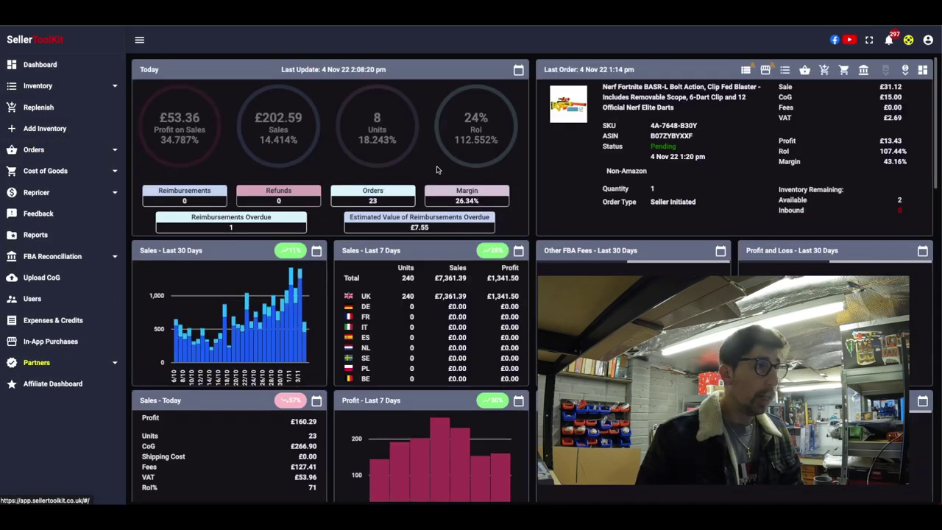
pyautogui.scroll(-4, 373, 311)
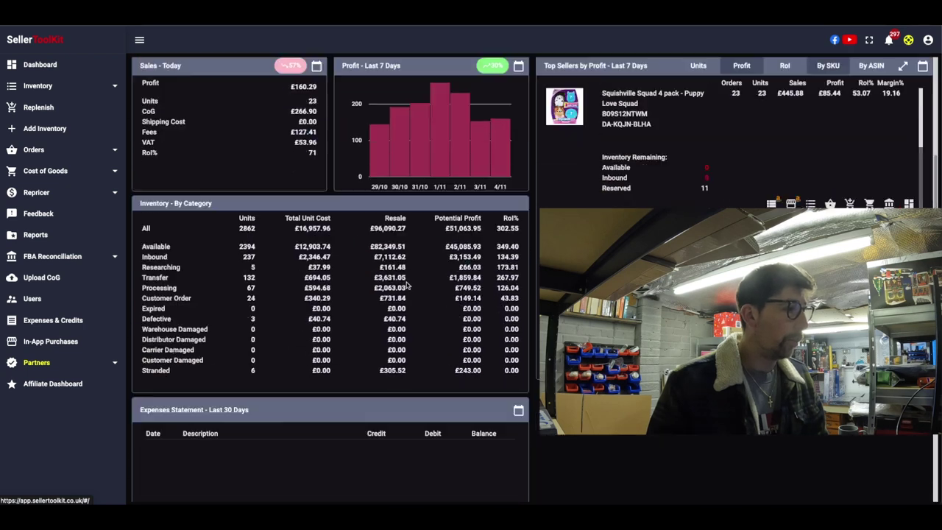
pyautogui.scroll(1, 372, 311)
pyautogui.scroll(-1, 372, 311)
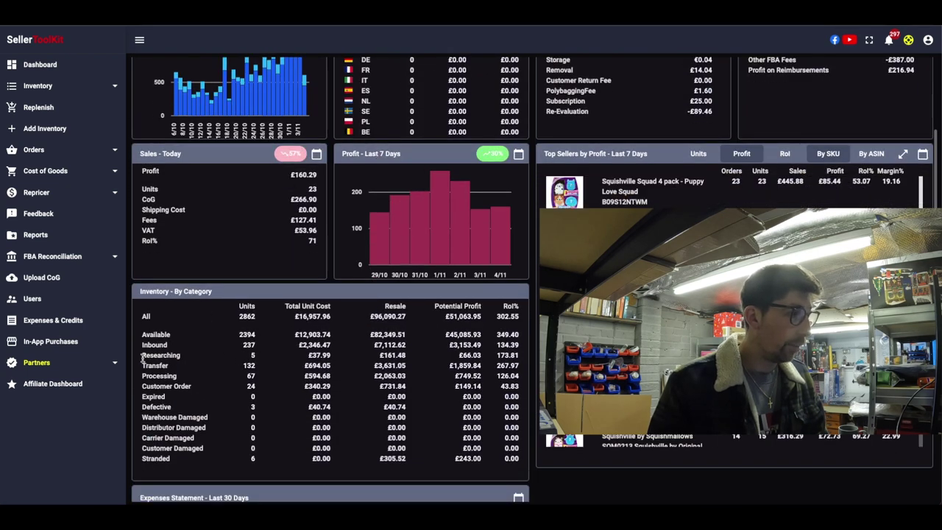
pyautogui.moveTo(142, 354); pyautogui.dragTo(509, 396)
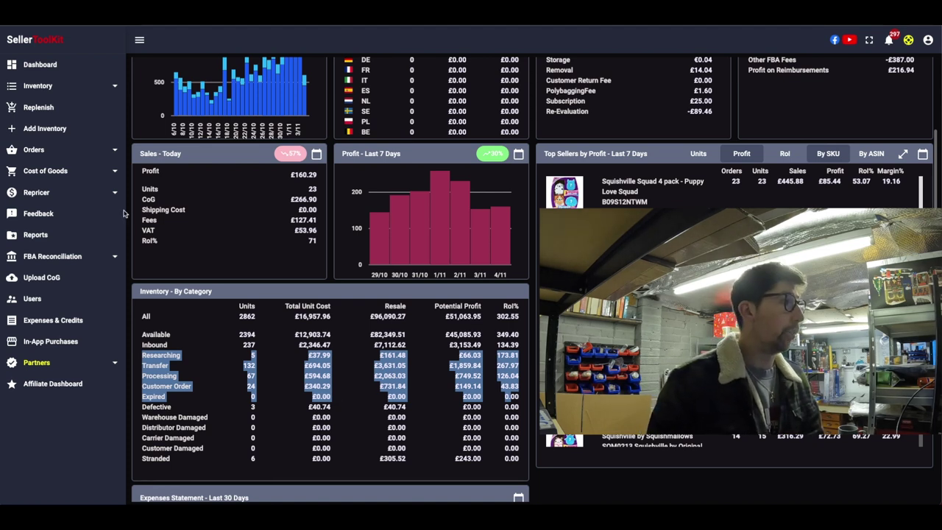
pyautogui.click(112, 257)
# Step: Filter reconciliation inventory to Reimbursement Overdue, review the 13 high-priority items, then collapse the submenu
pyautogui.click(109, 277)
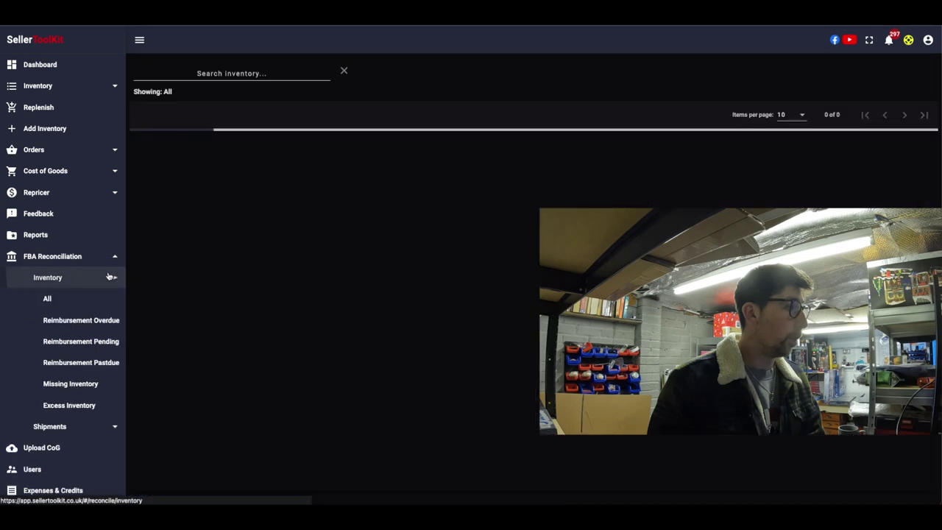
pyautogui.click(107, 320)
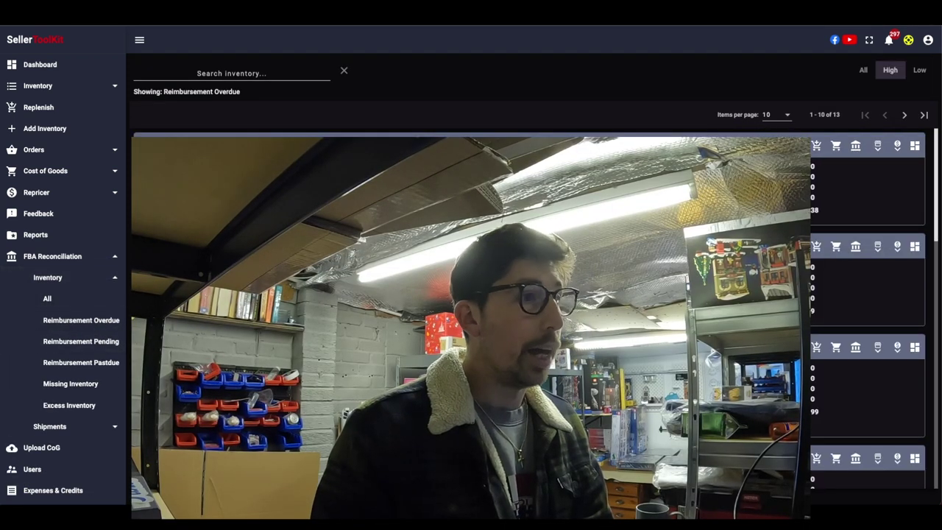
pyautogui.scroll(-5, 530, 309)
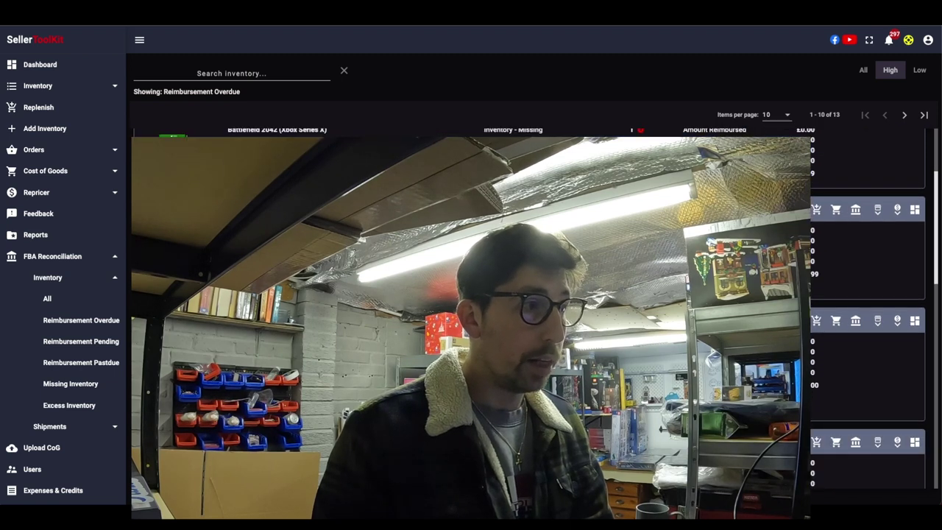
pyautogui.scroll(5, 530, 309)
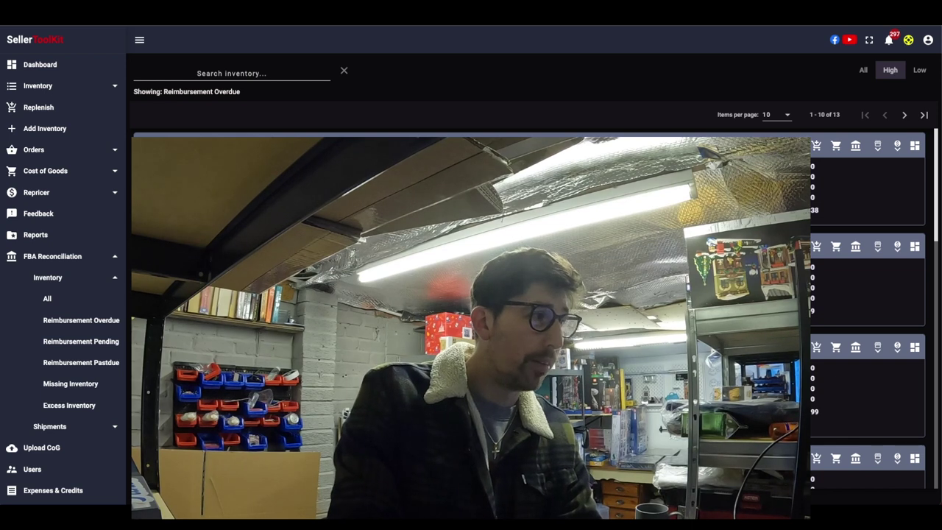
pyautogui.click(112, 279)
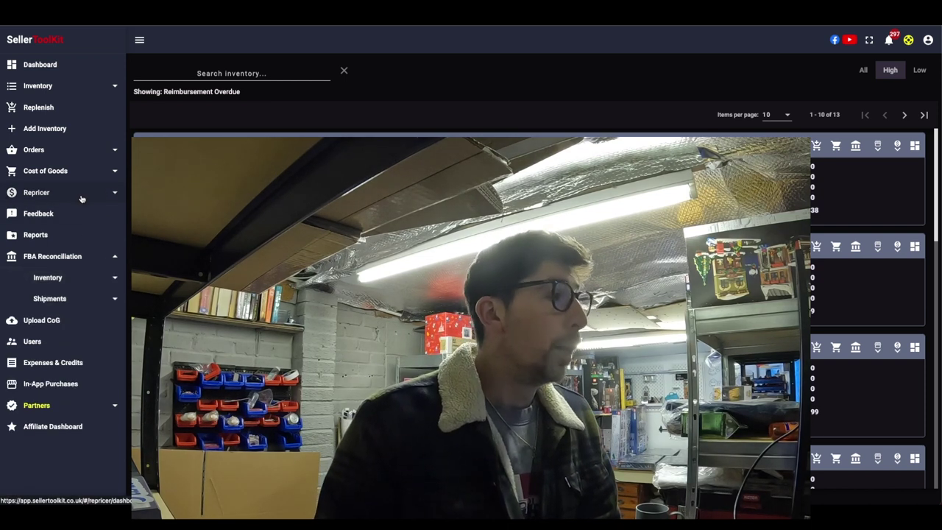
# Step: Open the Repricer dashboard and dismiss the Auto Repricer popup
pyautogui.click(117, 193)
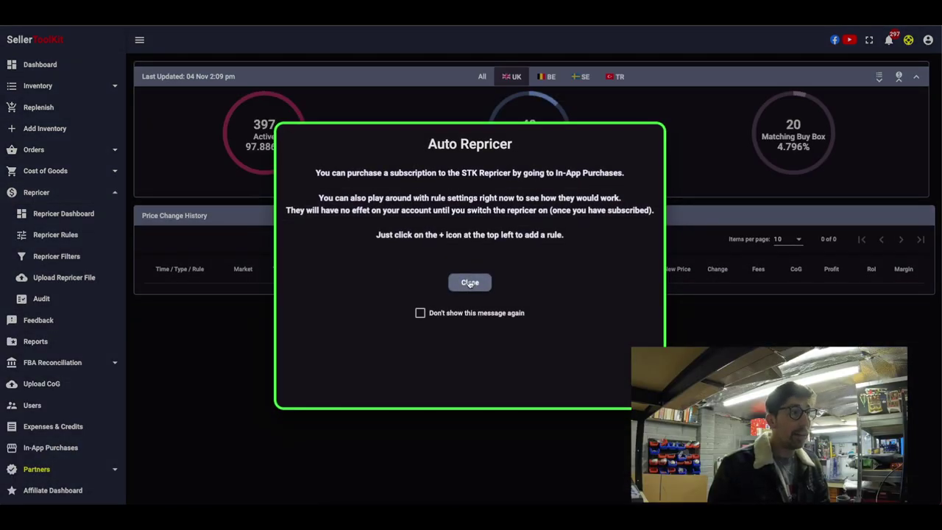
pyautogui.click(469, 282)
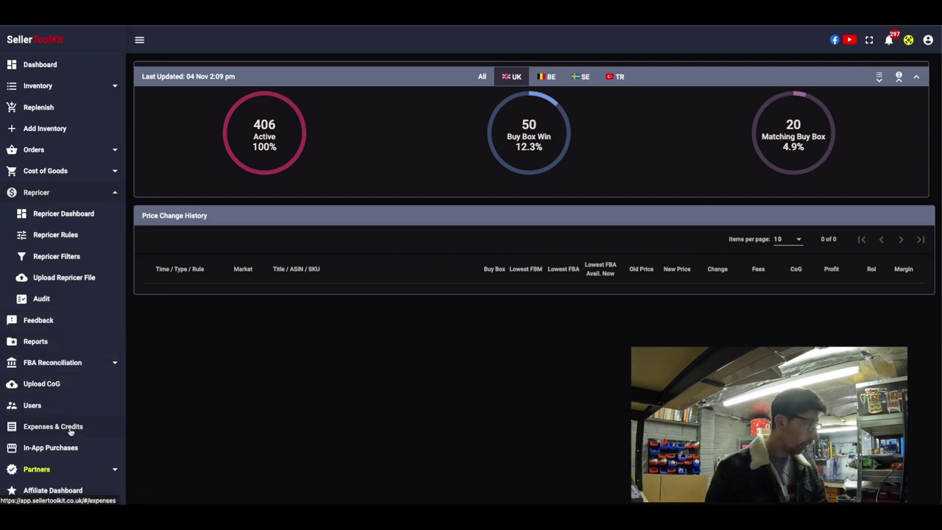
# Step: Open the In-App Purchases page showing the £86.06 data load and £34.99 repricer
pyautogui.click(66, 450)
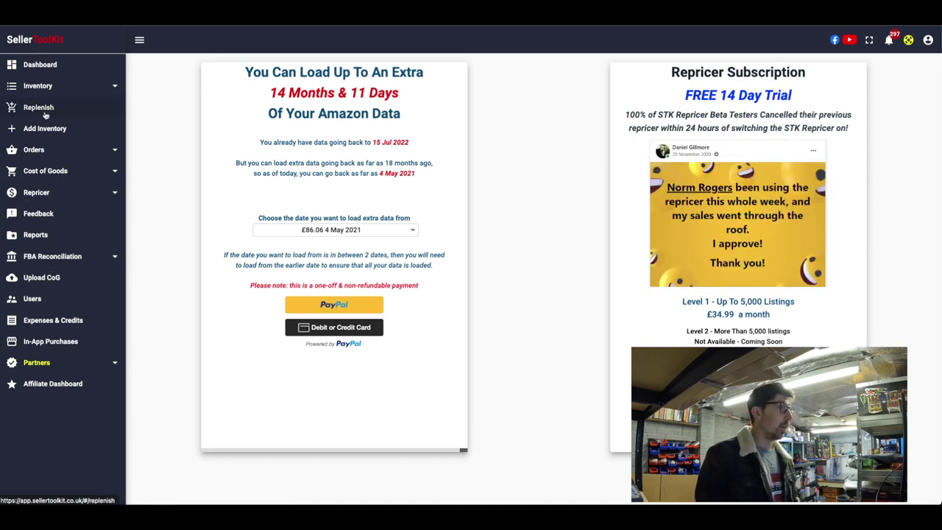
# Step: On the dashboard, highlight the £142.51 storage, £293.27 transportation and subscription fees
pyautogui.click(66, 64)
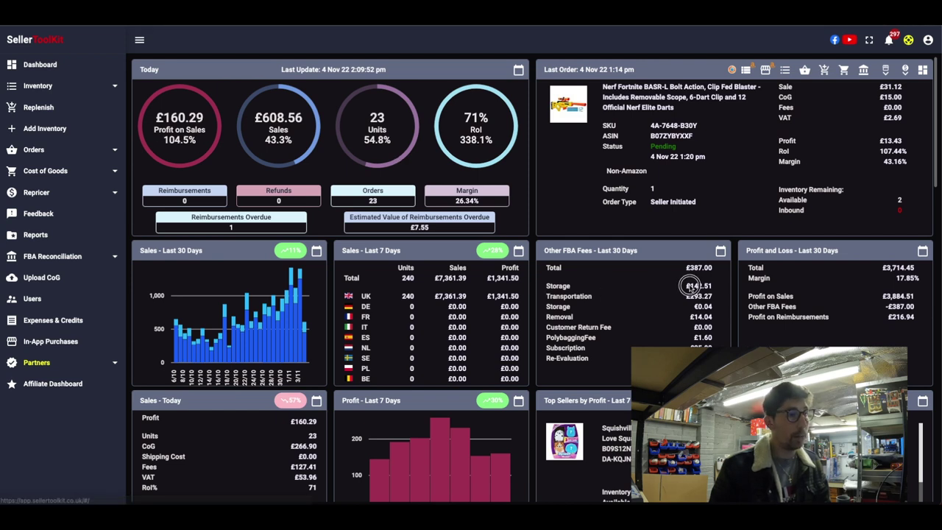
pyautogui.moveTo(683, 286); pyautogui.dragTo(721, 293)
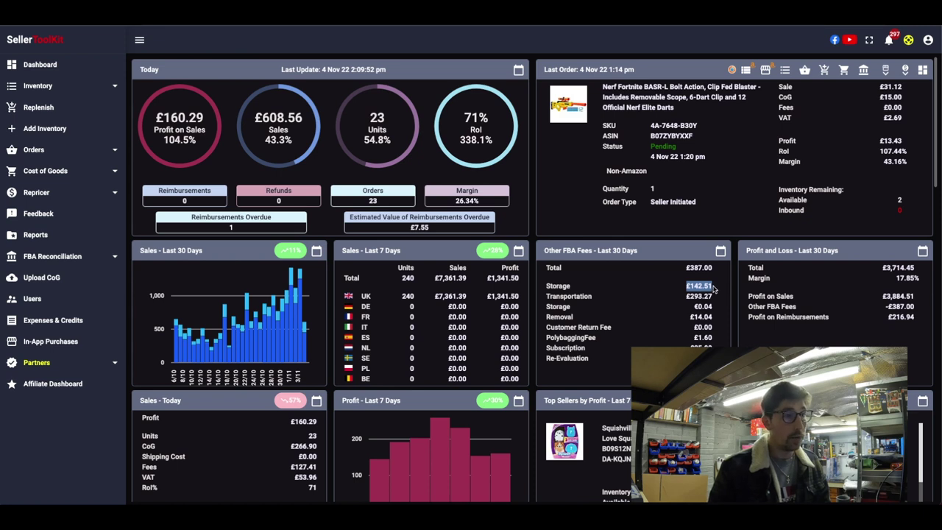
pyautogui.moveTo(680, 297); pyautogui.dragTo(727, 301)
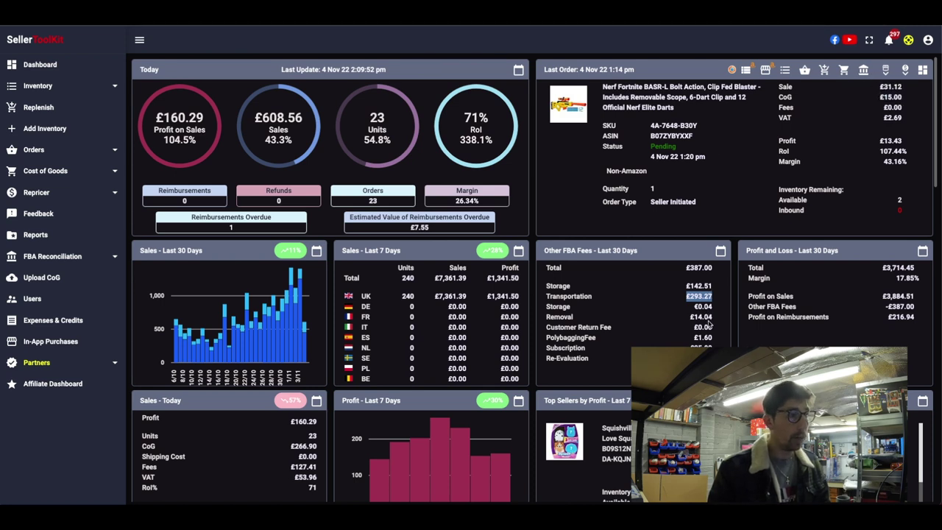
pyautogui.moveTo(687, 346); pyautogui.dragTo(728, 346)
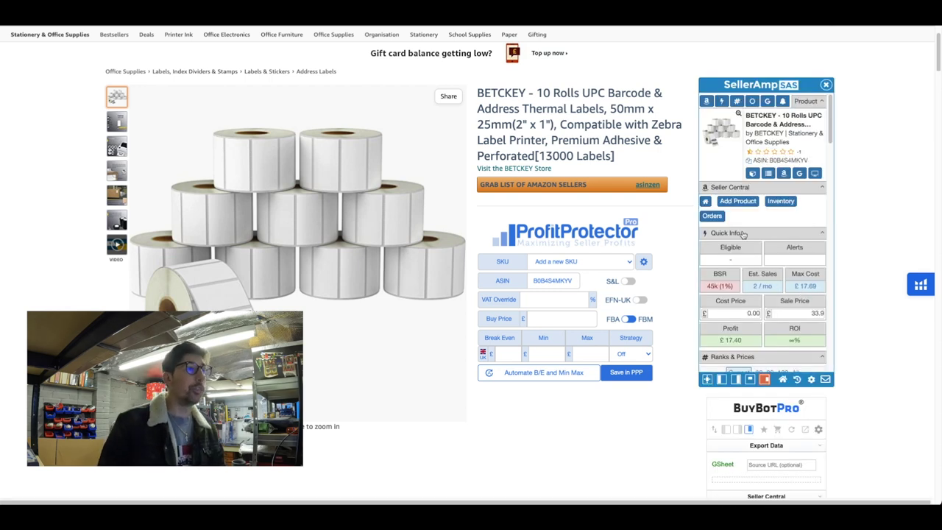
# Step: Open SellerAmp's Export to STK form for the BETCKEY thermal label rolls
pyautogui.scroll(-5, 742, 234)
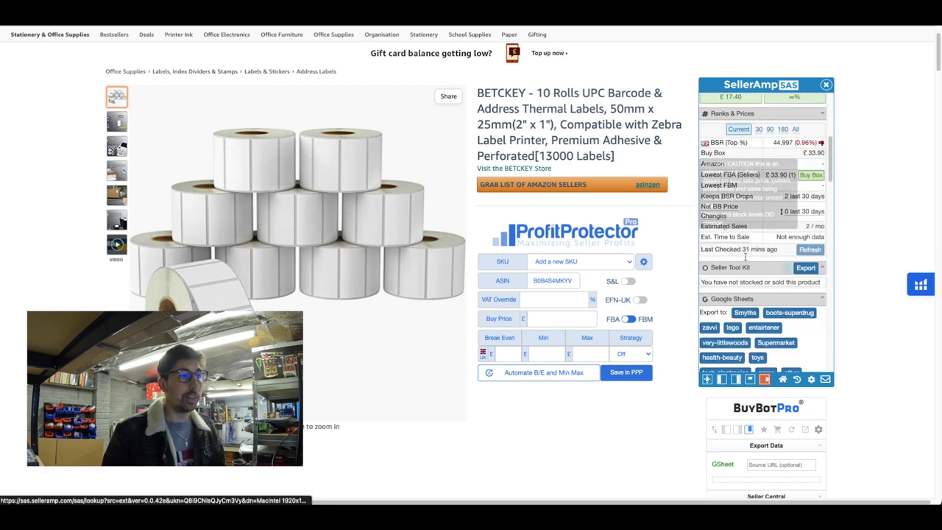
pyautogui.click(810, 270)
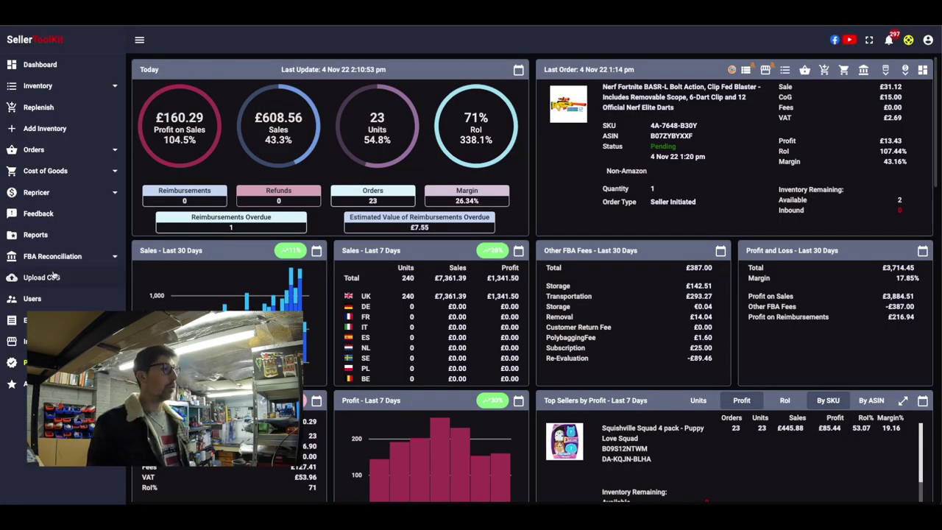
# Step: Start a new report request on the Reports page and browse the report types without choosing one
pyautogui.click(59, 235)
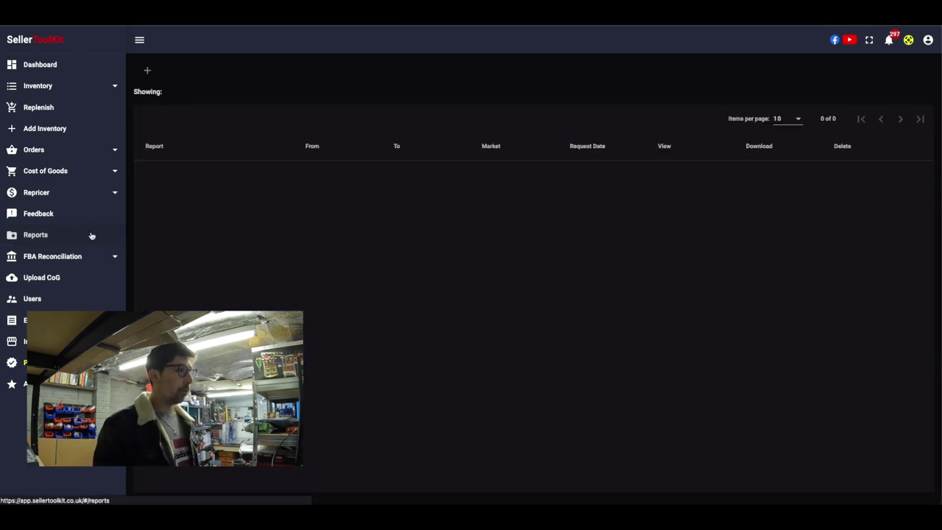
pyautogui.click(147, 71)
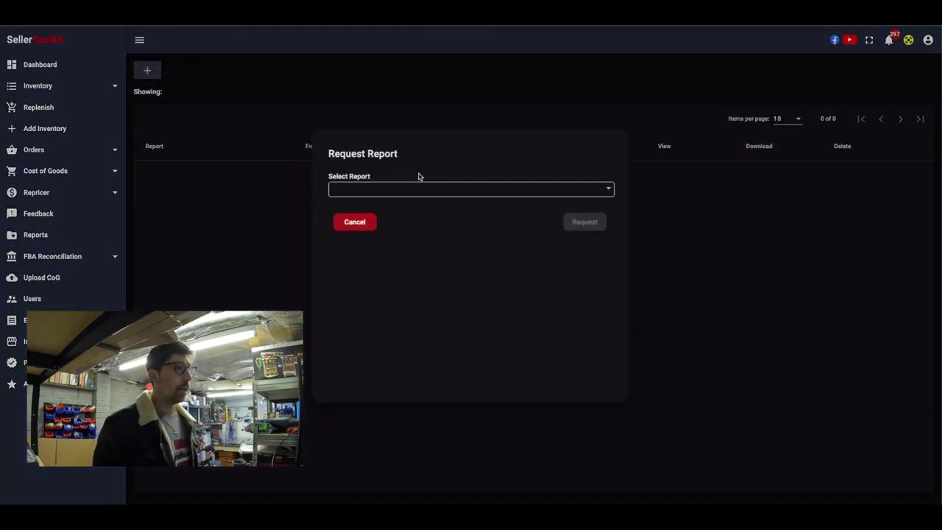
pyautogui.click(439, 190)
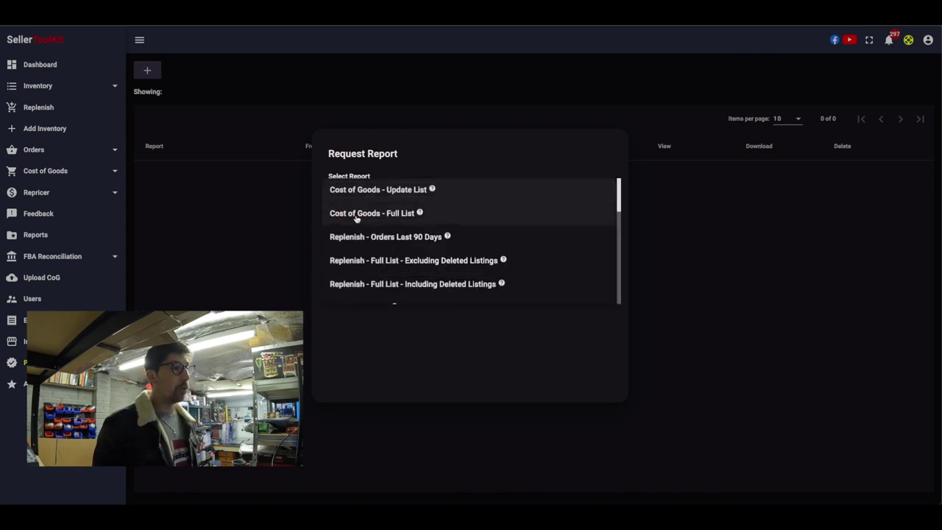
pyautogui.scroll(-2, 399, 248)
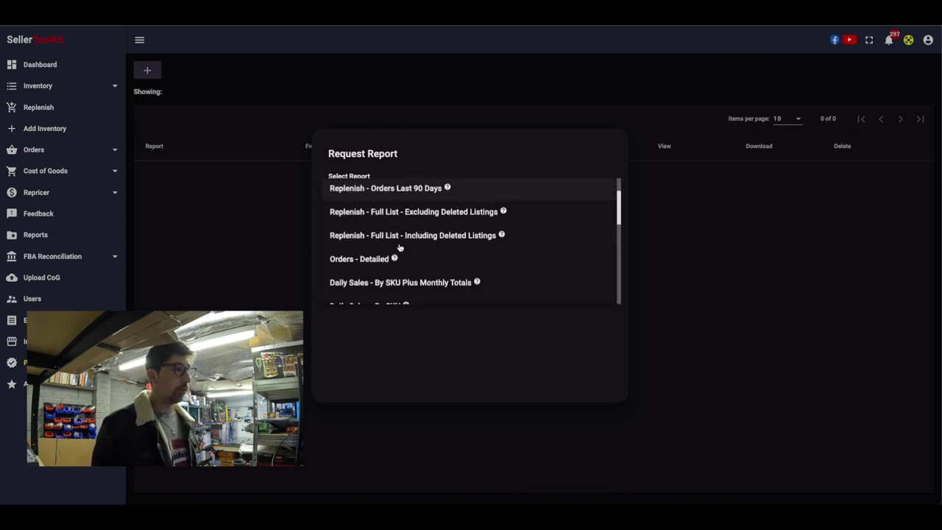
pyautogui.scroll(-1, 368, 279)
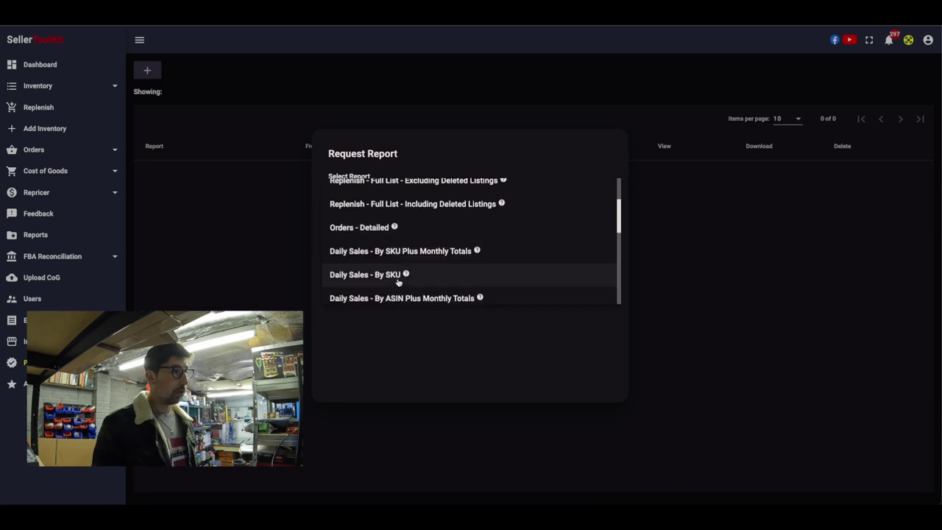
pyautogui.click(240, 261)
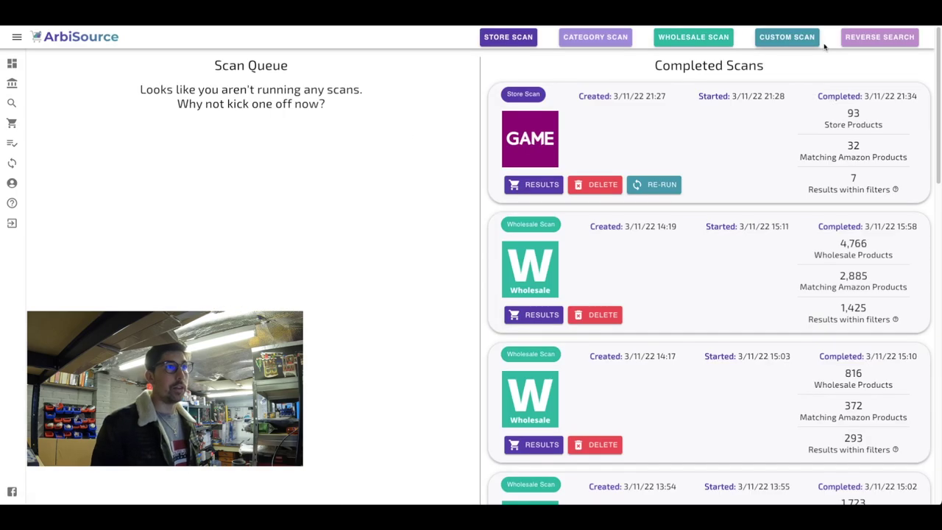
# Step: Bring up ArbiSource's Reverse Search options with the Use SellerToolkit Reports section
pyautogui.click(879, 39)
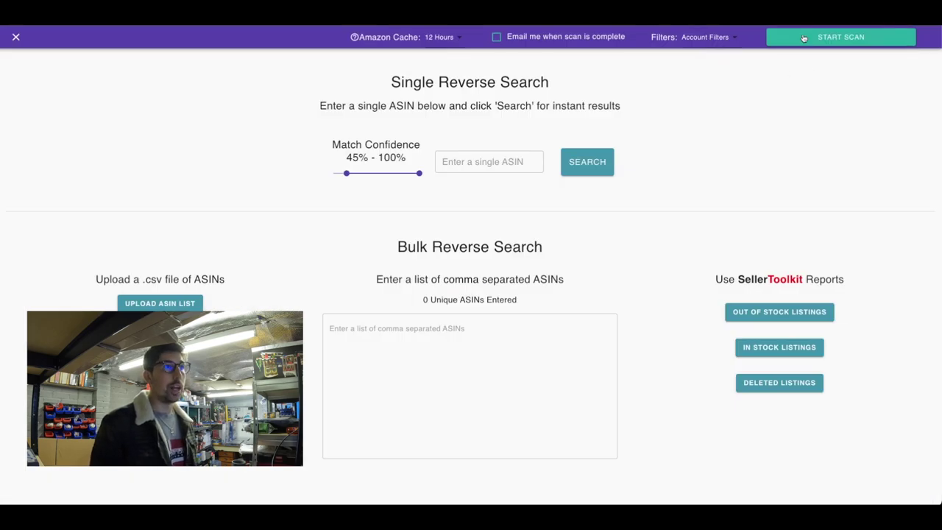
pyautogui.press('F5')
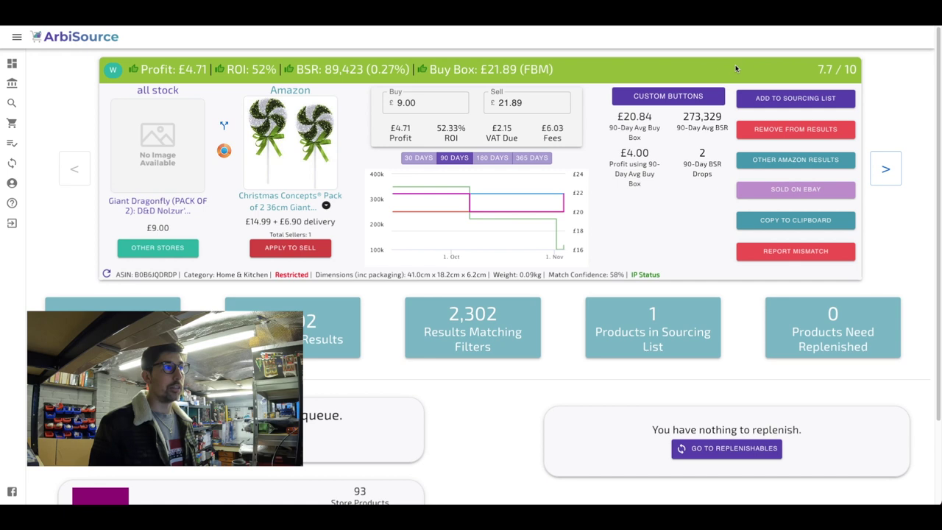
pyautogui.click(12, 102)
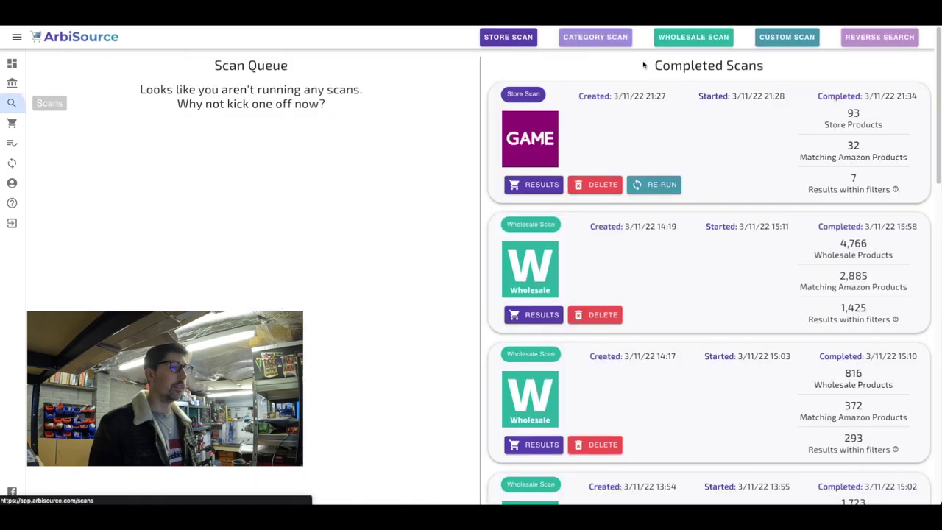
pyautogui.click(880, 39)
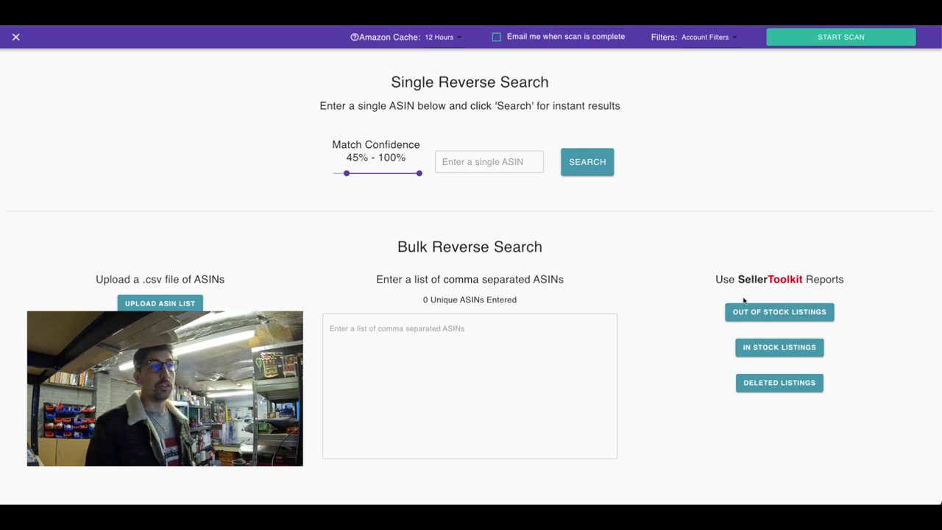
pyautogui.tripleClick(858, 281)
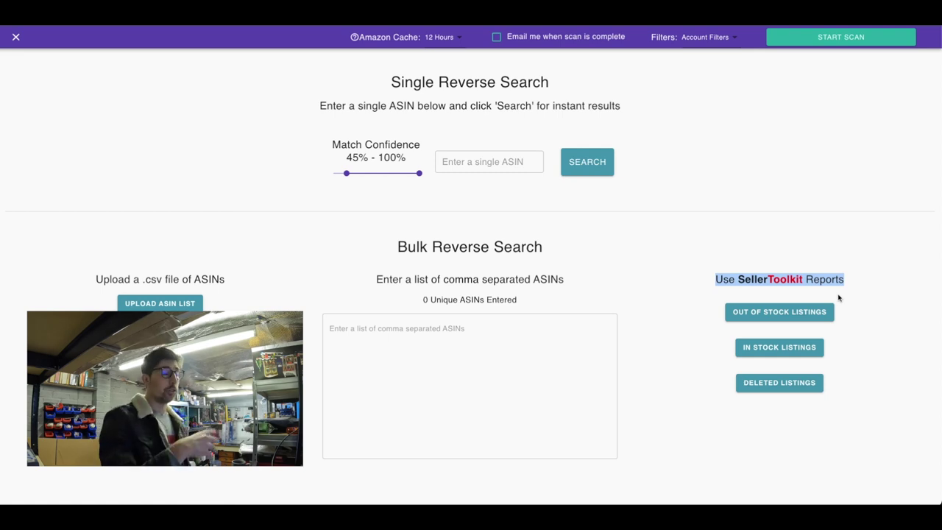
# Step: Start an out-of-stock listings reverse search scan with Amazon cache set to None
pyautogui.click(779, 312)
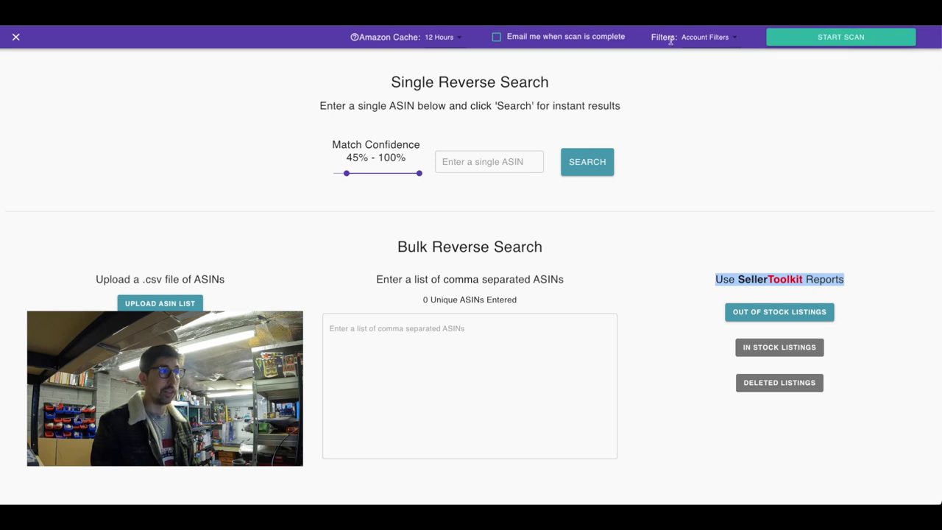
pyautogui.click(444, 37)
pyautogui.click(437, 62)
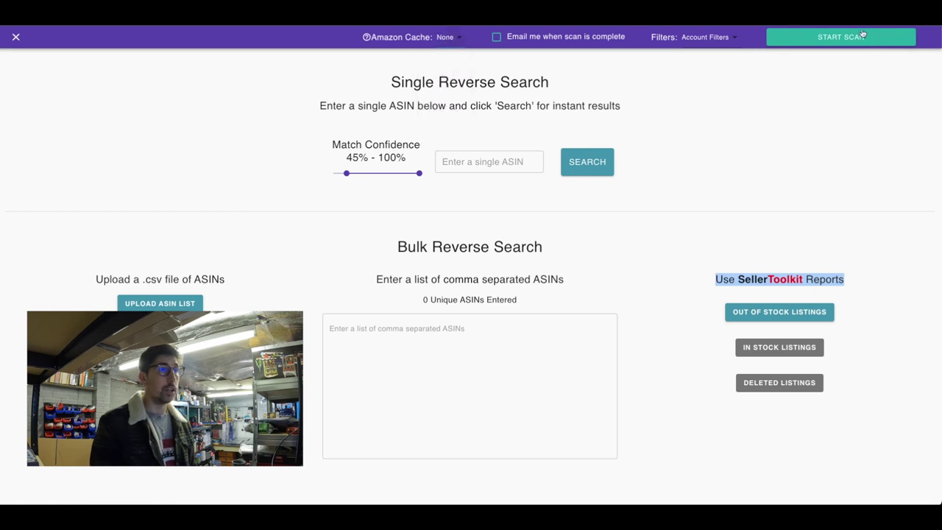
pyautogui.click(855, 37)
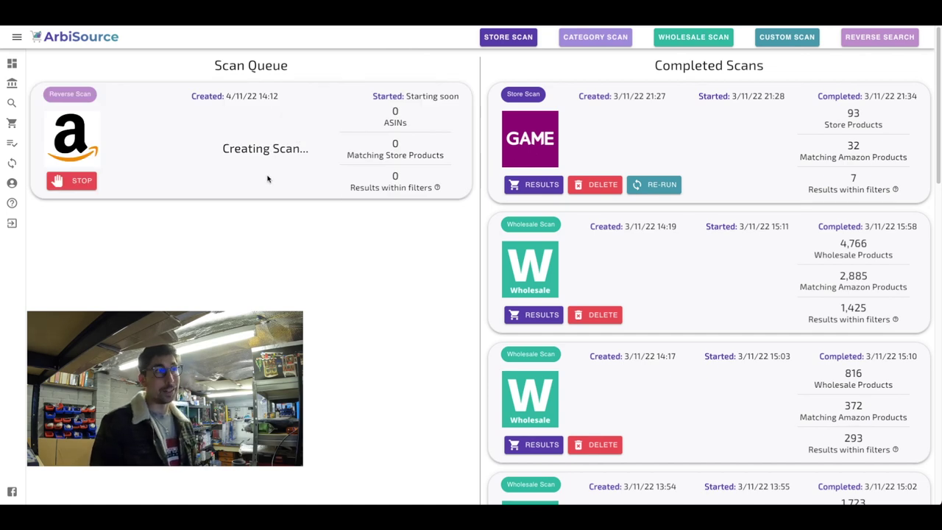
# Step: Queue in-stock and deleted listings scans, then cancel the SellerToolkit report request
pyautogui.click(878, 39)
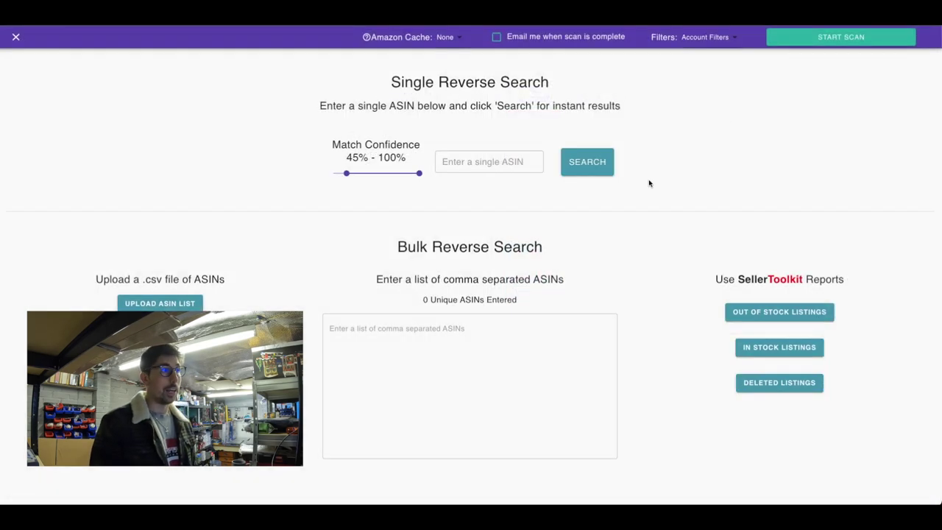
pyautogui.click(760, 348)
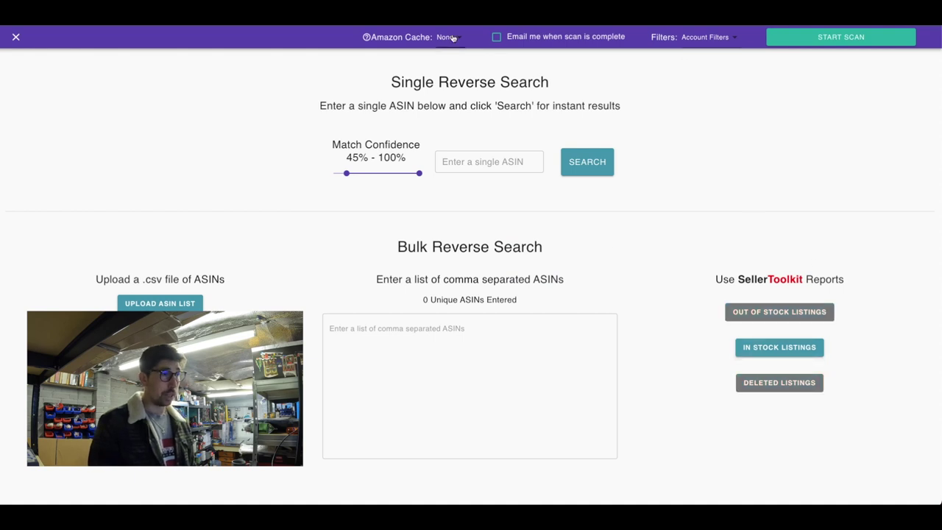
pyautogui.click(836, 46)
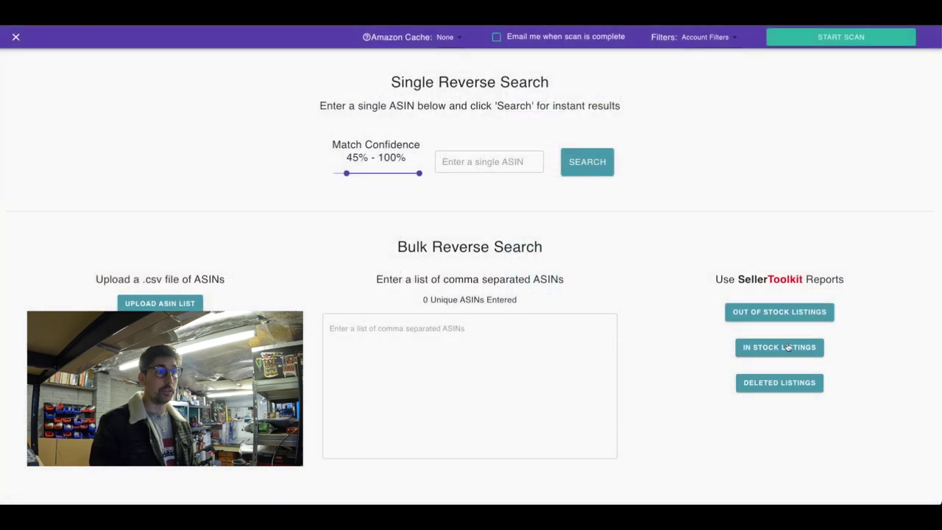
pyautogui.click(791, 389)
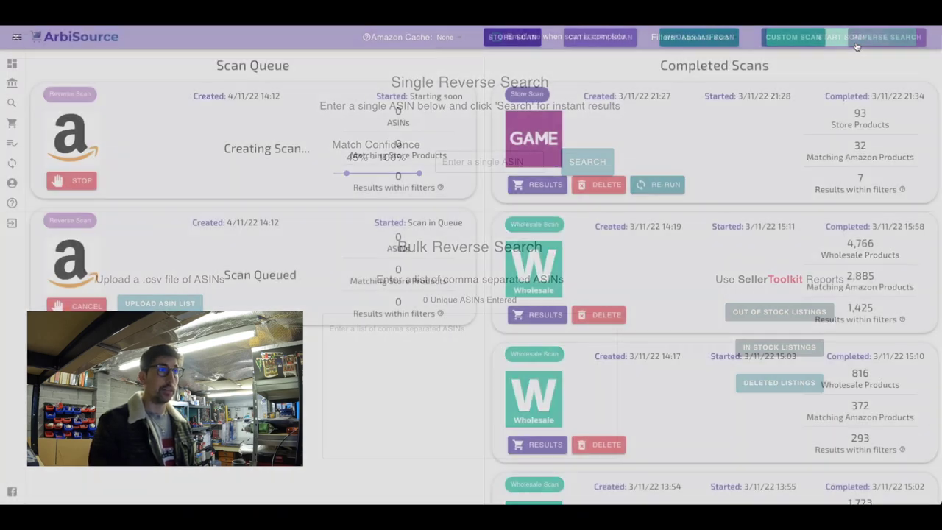
pyautogui.click(853, 41)
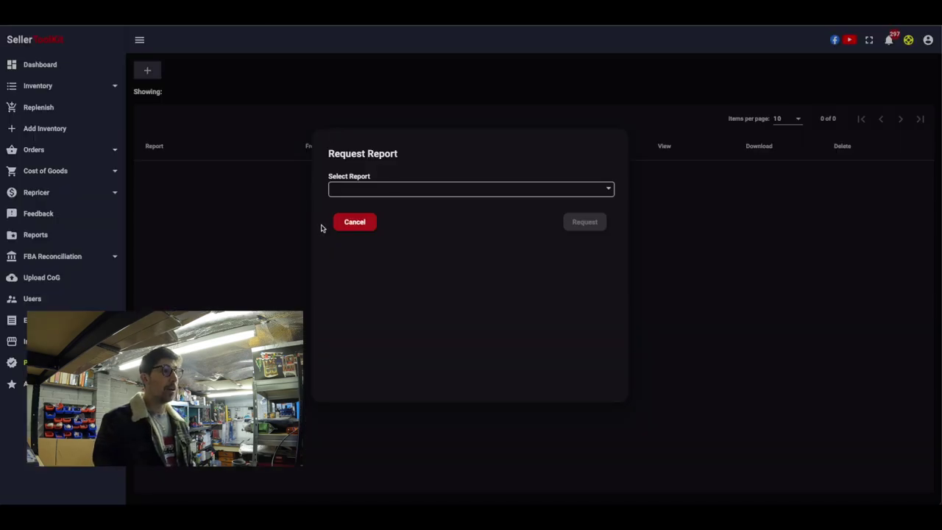
pyautogui.click(341, 223)
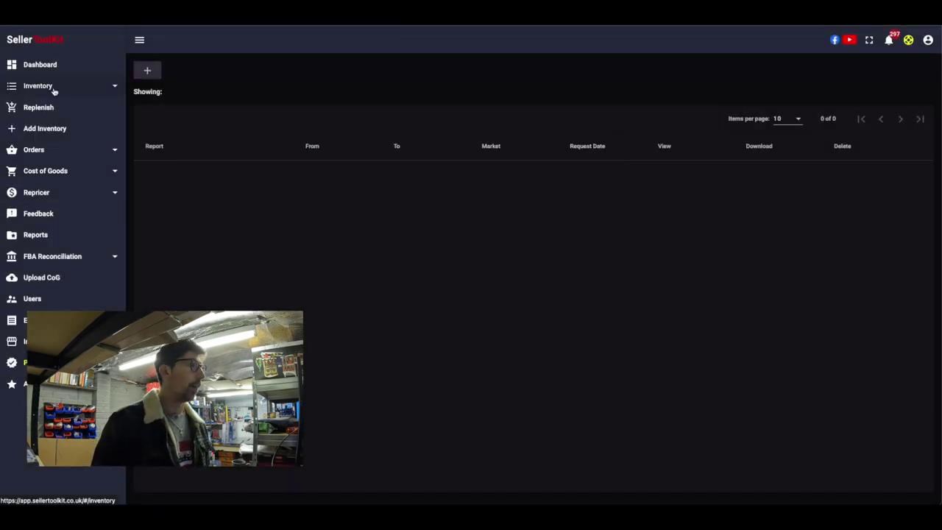
# Step: Return to the dashboard and view the last order's product in the SellerAmp panel, then close it
pyautogui.click(51, 64)
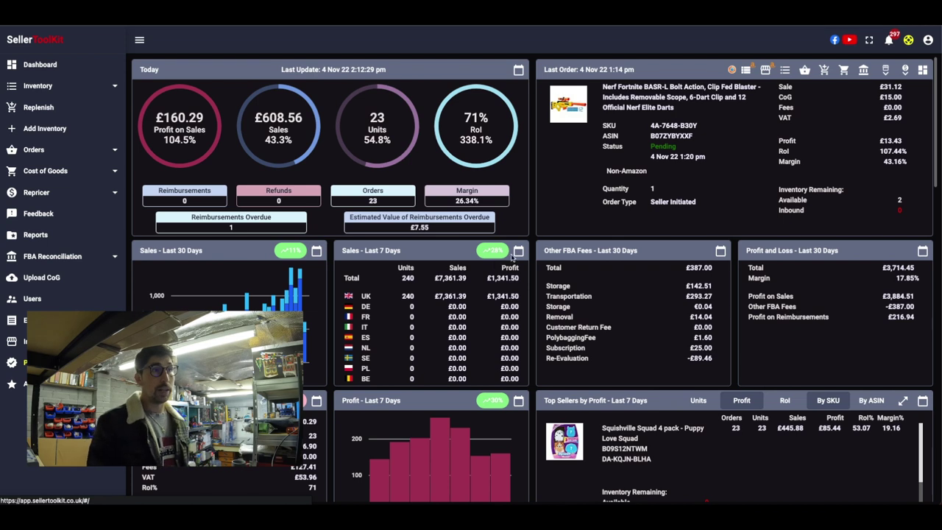
pyautogui.click(731, 70)
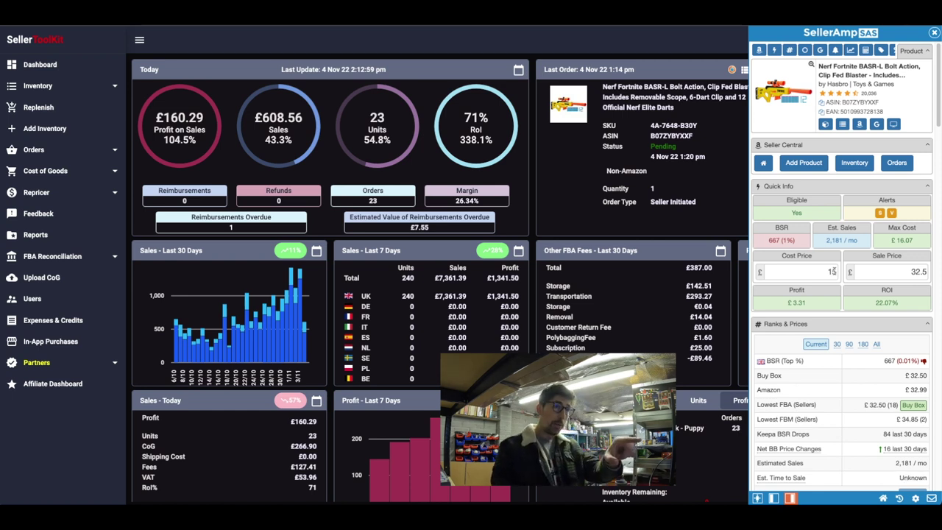
pyautogui.click(935, 33)
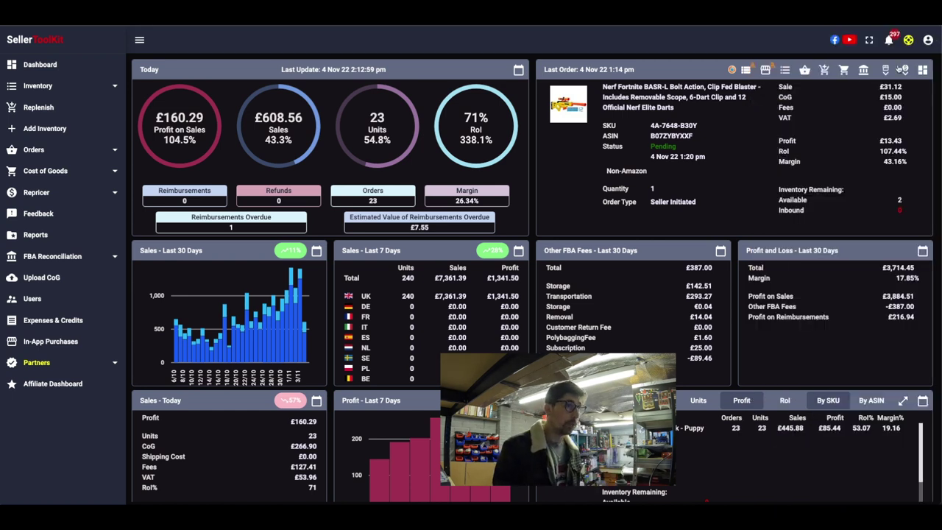